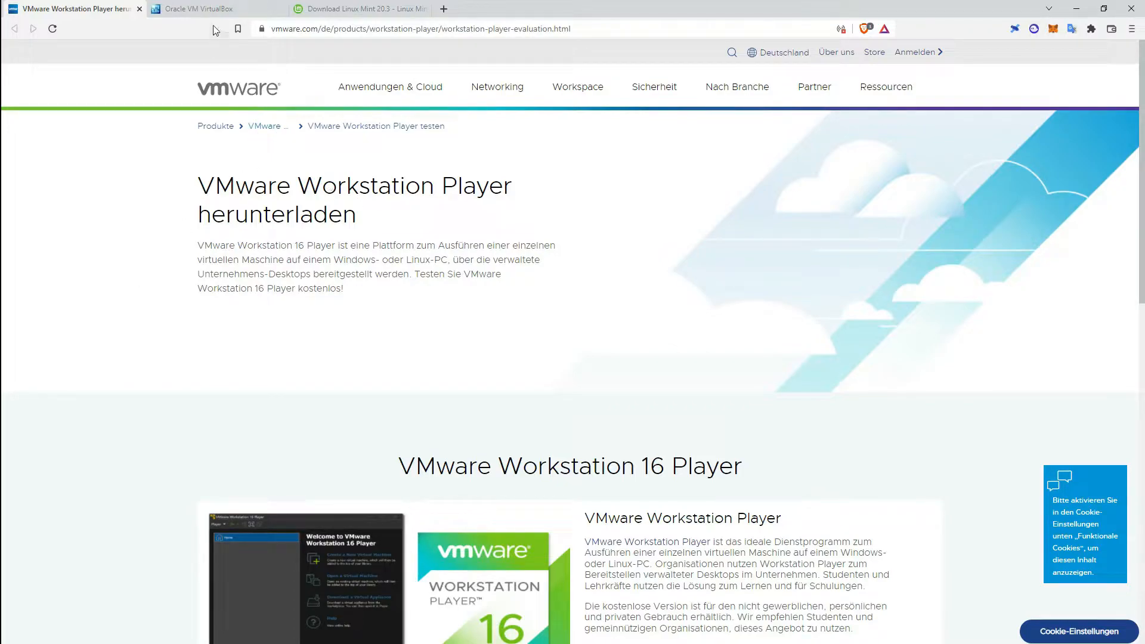
- Compare the VMware Workstation Player download page with the Oracle VirtualBox home page
{"action": "left_click", "coordinate": [205, 8]}
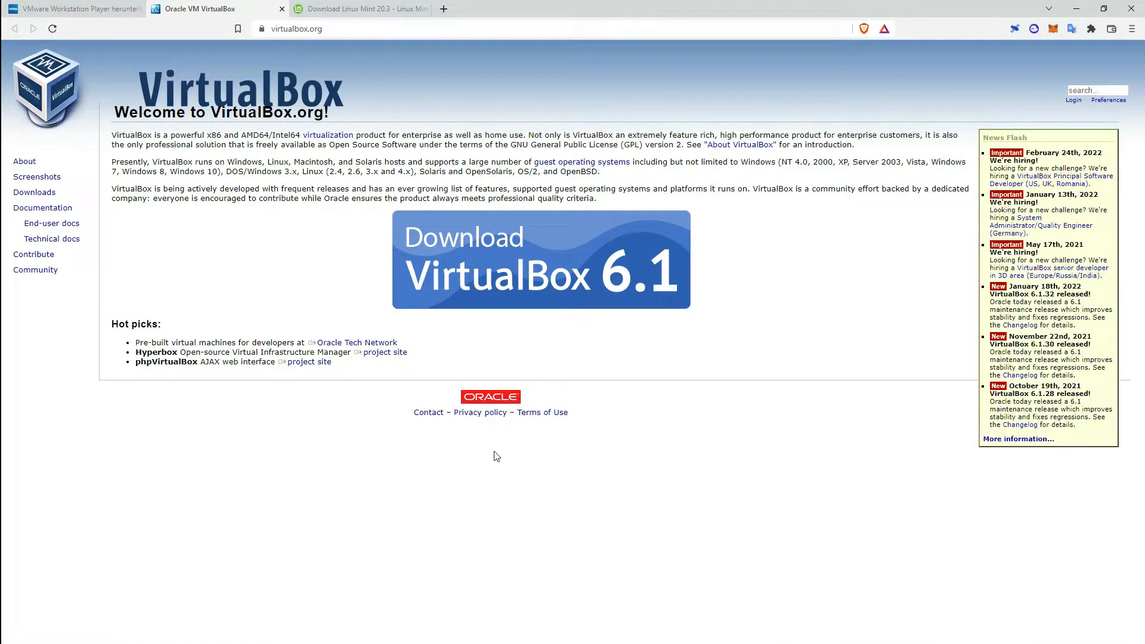
{"action": "left_click", "coordinate": [92, 7]}
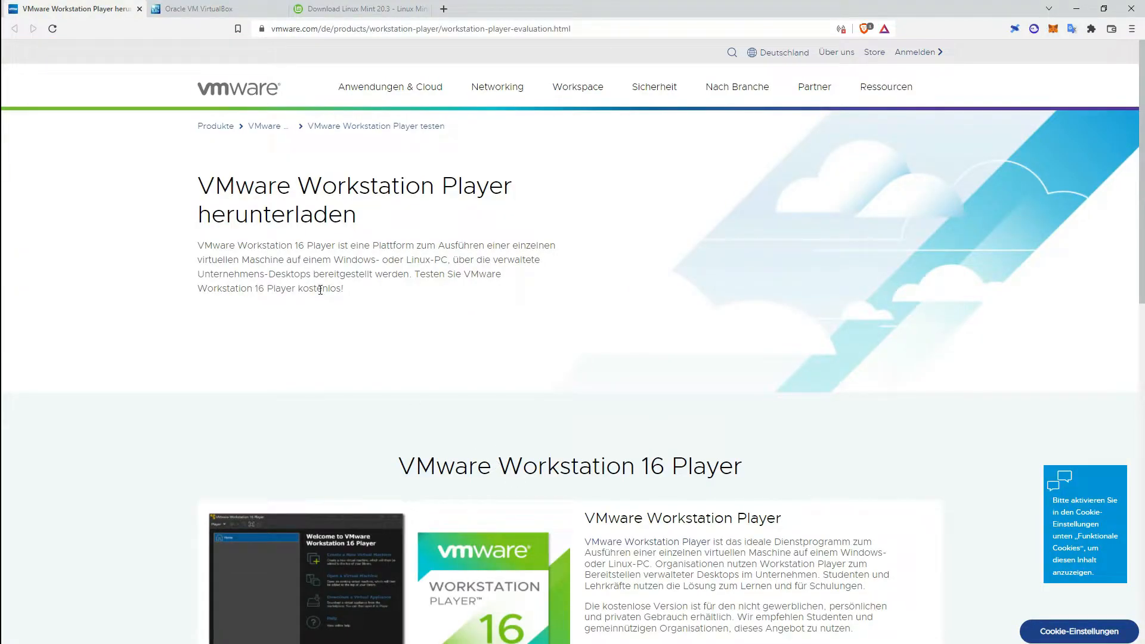
{"action": "left_click", "coordinate": [225, 13]}
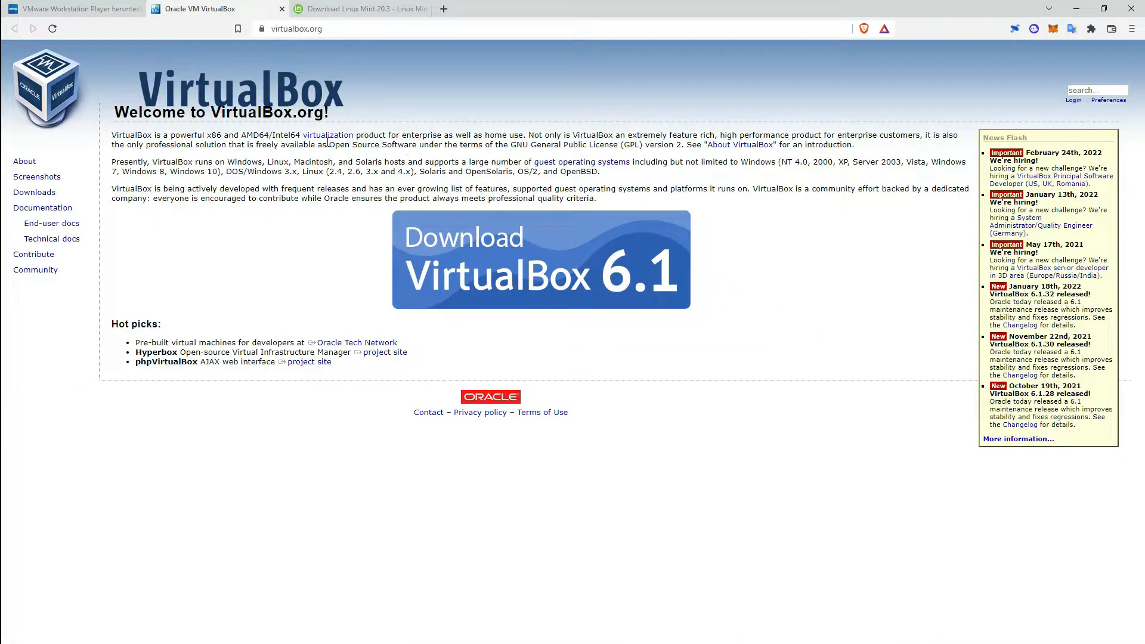
{"action": "left_click", "coordinate": [74, 9]}
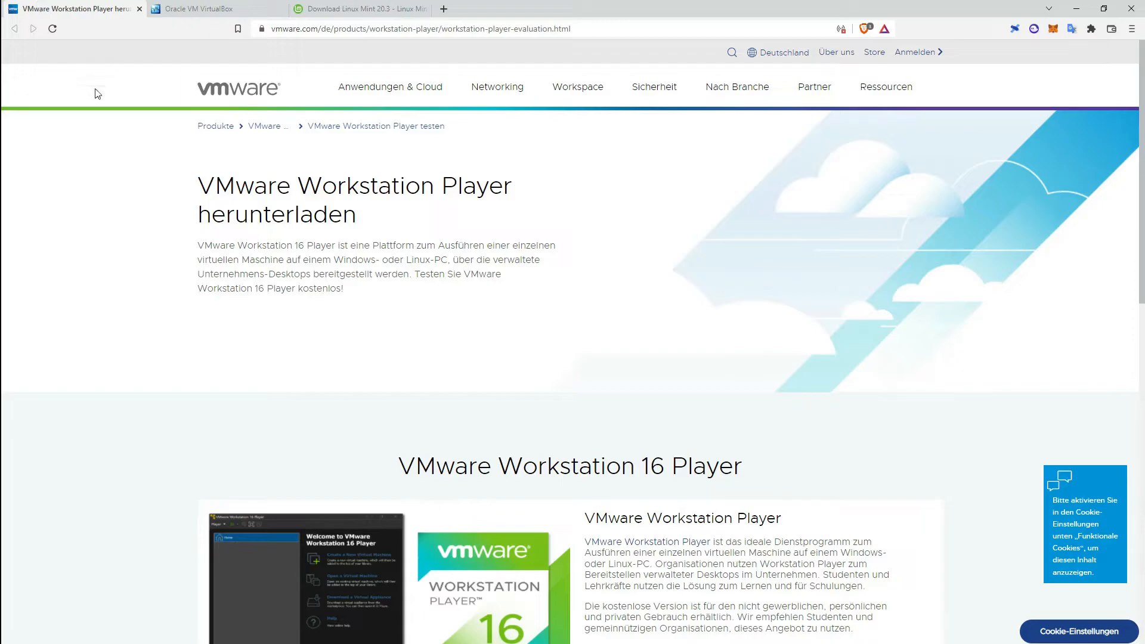
{"action": "left_click", "coordinate": [204, 15]}
- Switch to the Linux Mint site, look over its home page and open the download page for Linux Mint 20.3
{"action": "left_click", "coordinate": [363, 11]}
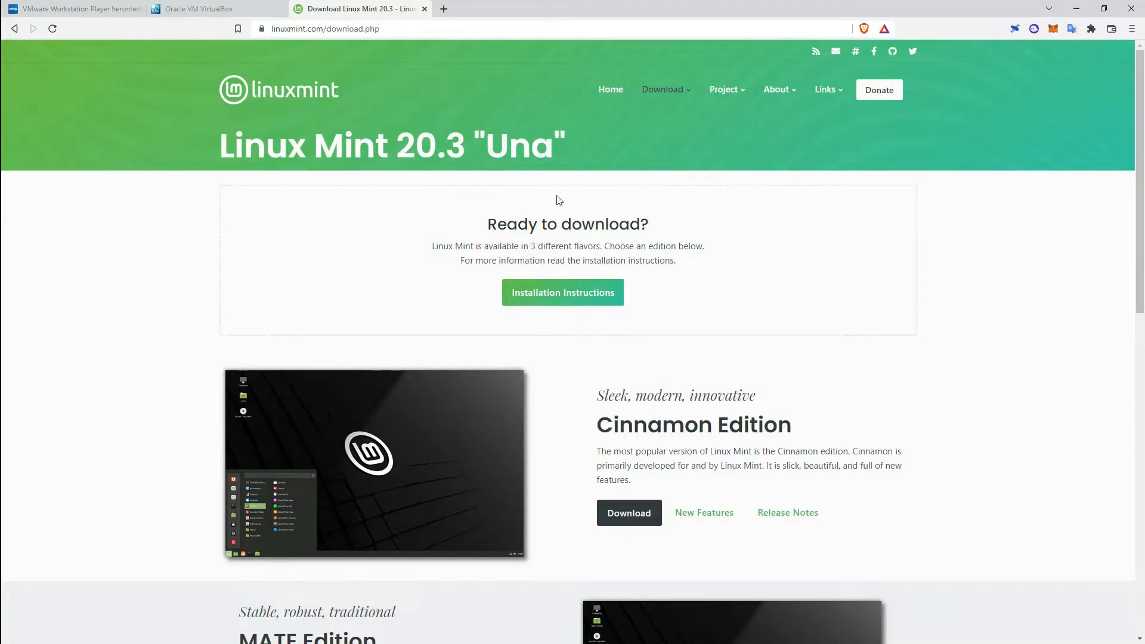
{"action": "scroll", "coordinate": [595, 231], "scroll_direction": "down", "scroll_amount": 3}
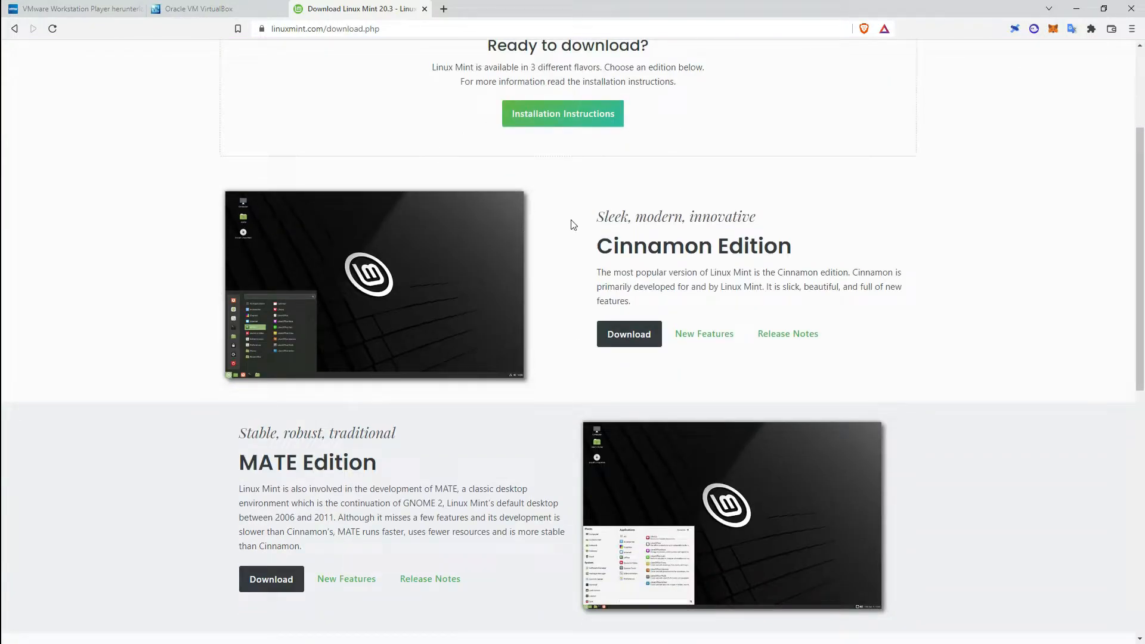
{"action": "scroll", "coordinate": [574, 225], "scroll_direction": "up", "scroll_amount": 3}
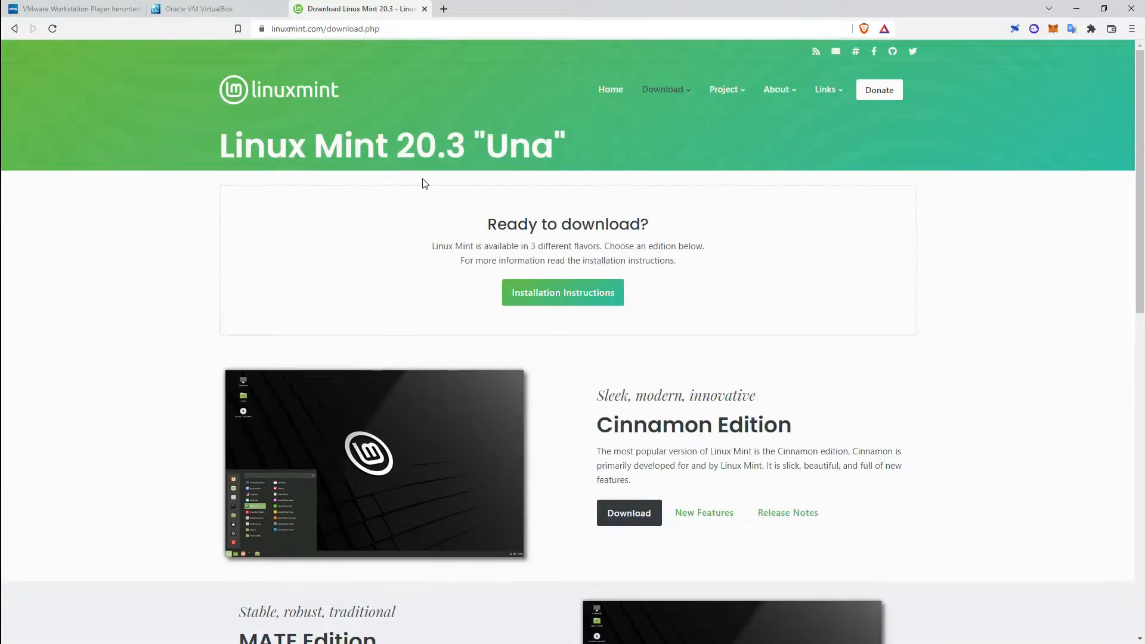
{"action": "left_click", "coordinate": [230, 111]}
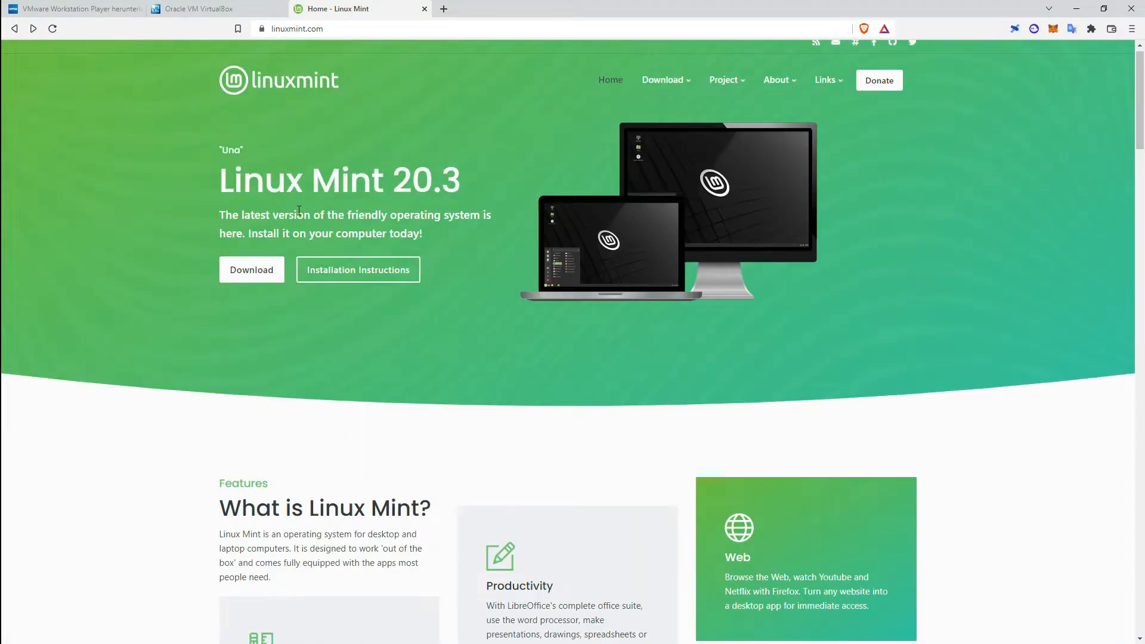
{"action": "scroll", "coordinate": [286, 216], "scroll_direction": "down", "scroll_amount": 3}
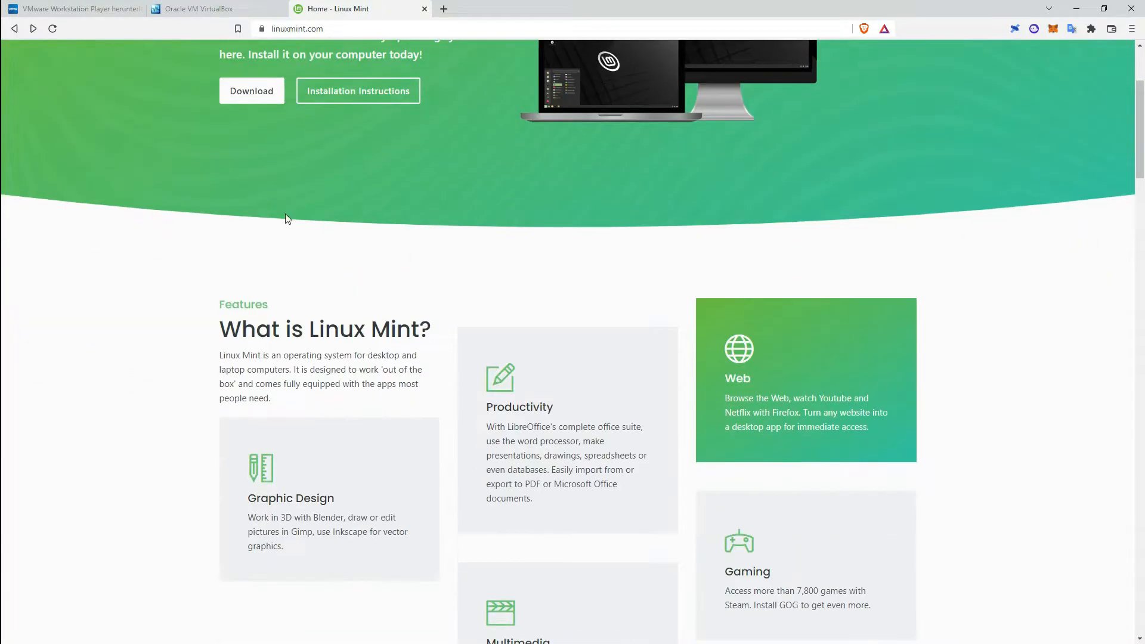
{"action": "scroll", "coordinate": [286, 216], "scroll_direction": "up", "scroll_amount": 3}
{"action": "left_click", "coordinate": [280, 269]}
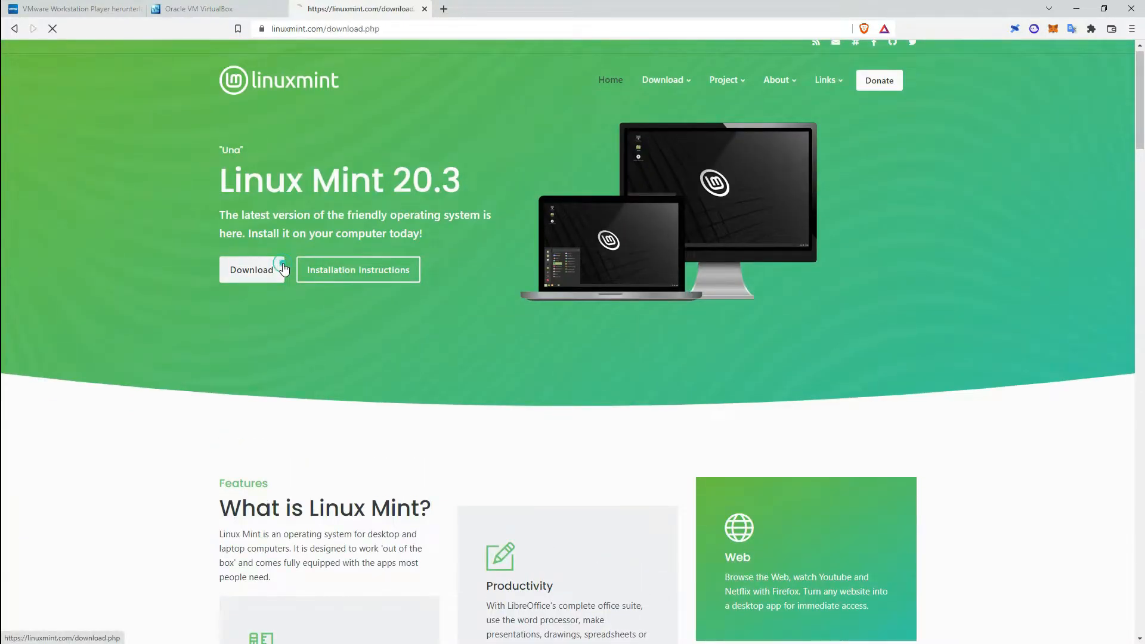
- Review the Cinnamon, MATE and Xfce editions and open the download page of the Cinnamon Edition
{"action": "scroll", "coordinate": [504, 235], "scroll_direction": "down", "scroll_amount": 5}
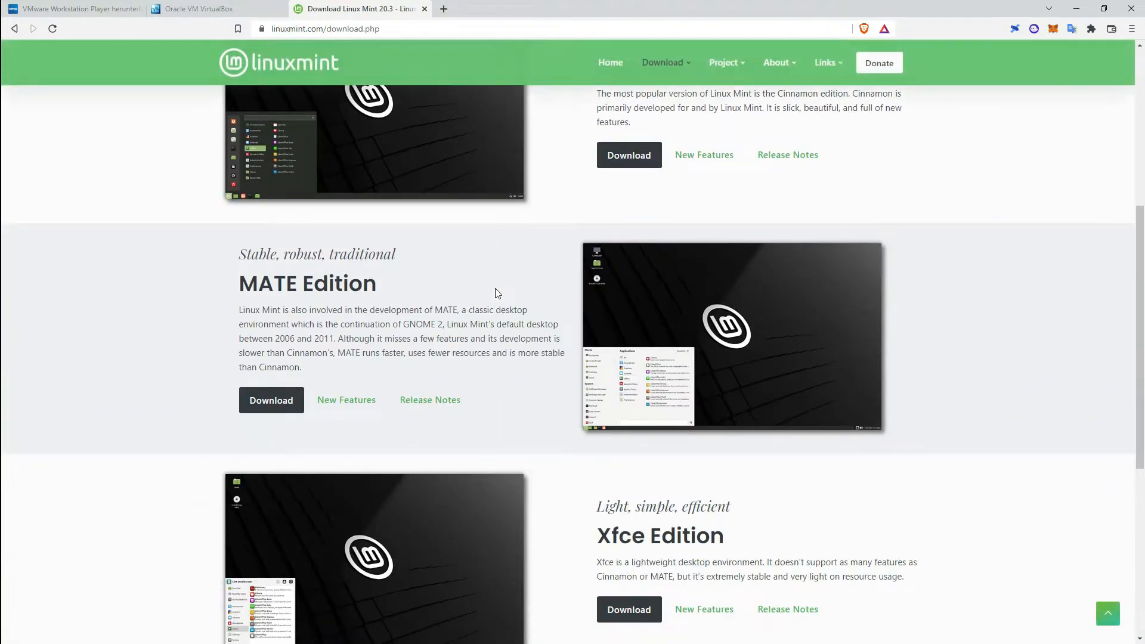
{"action": "scroll", "coordinate": [536, 334], "scroll_direction": "up", "scroll_amount": 3}
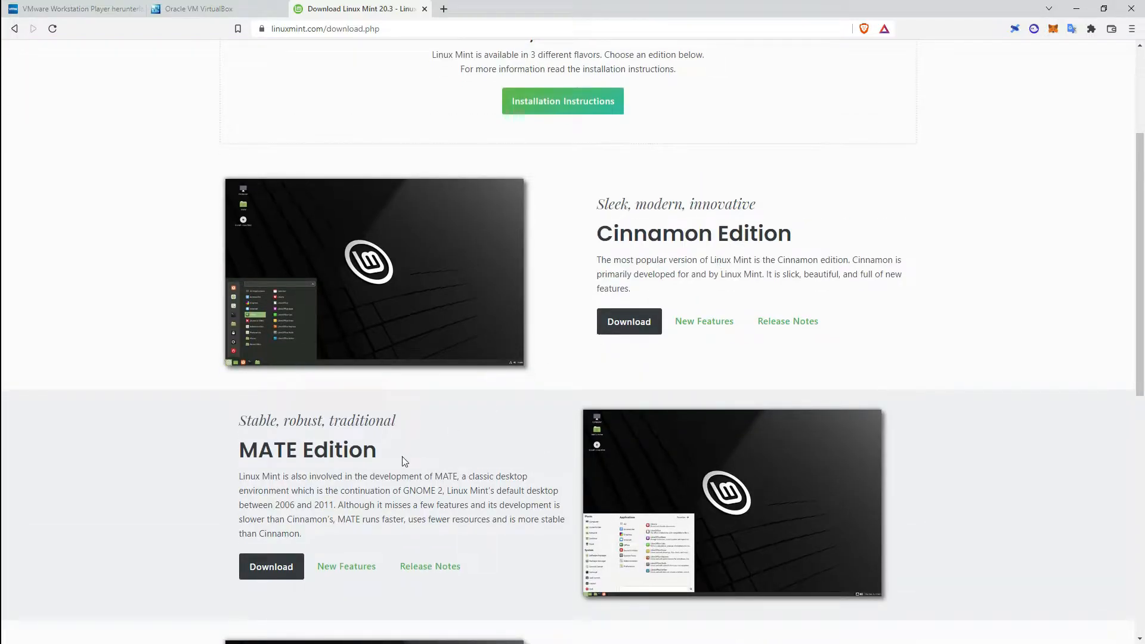
{"action": "scroll", "coordinate": [404, 462], "scroll_direction": "down", "scroll_amount": 3}
{"action": "scroll", "coordinate": [418, 465], "scroll_direction": "down", "scroll_amount": 3}
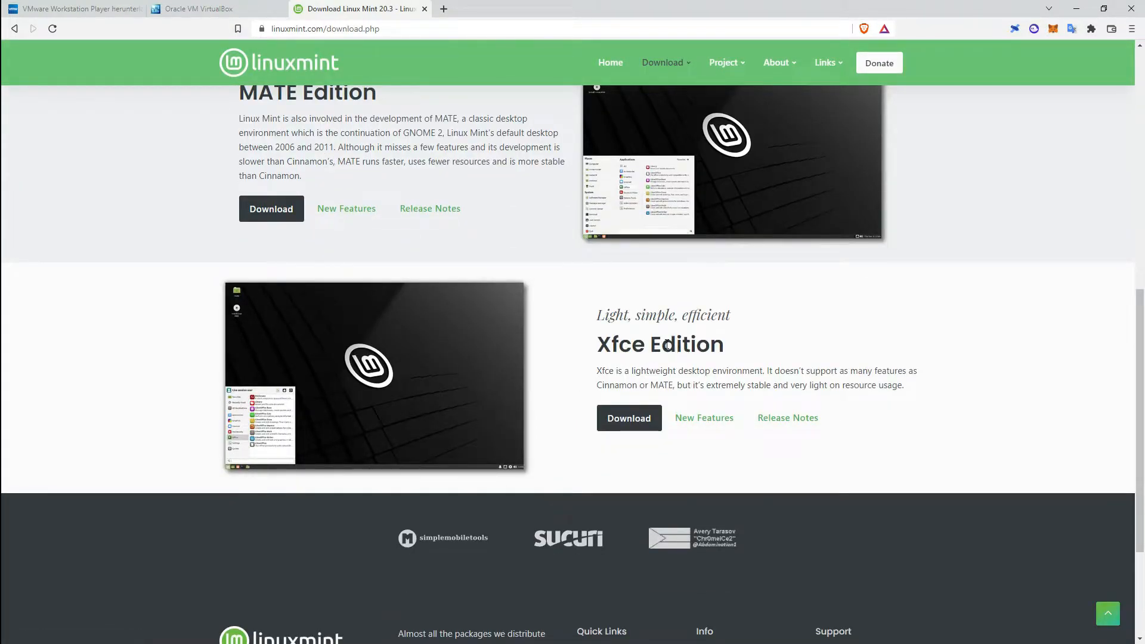
{"action": "scroll", "coordinate": [667, 344], "scroll_direction": "up", "scroll_amount": 6}
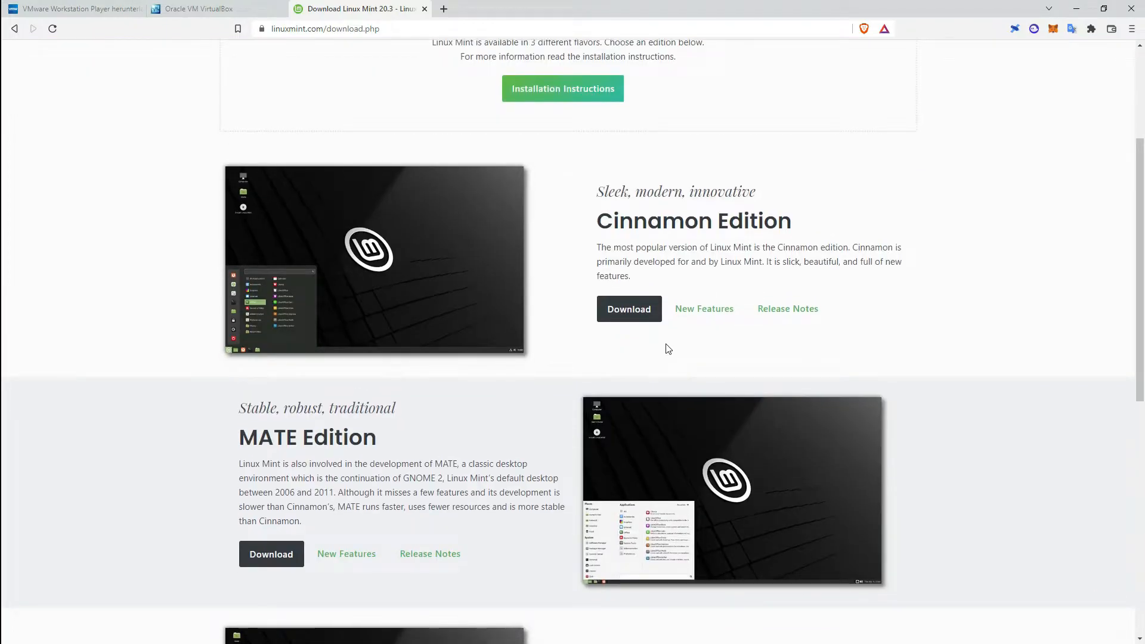
{"action": "scroll", "coordinate": [669, 349], "scroll_direction": "up", "scroll_amount": 3}
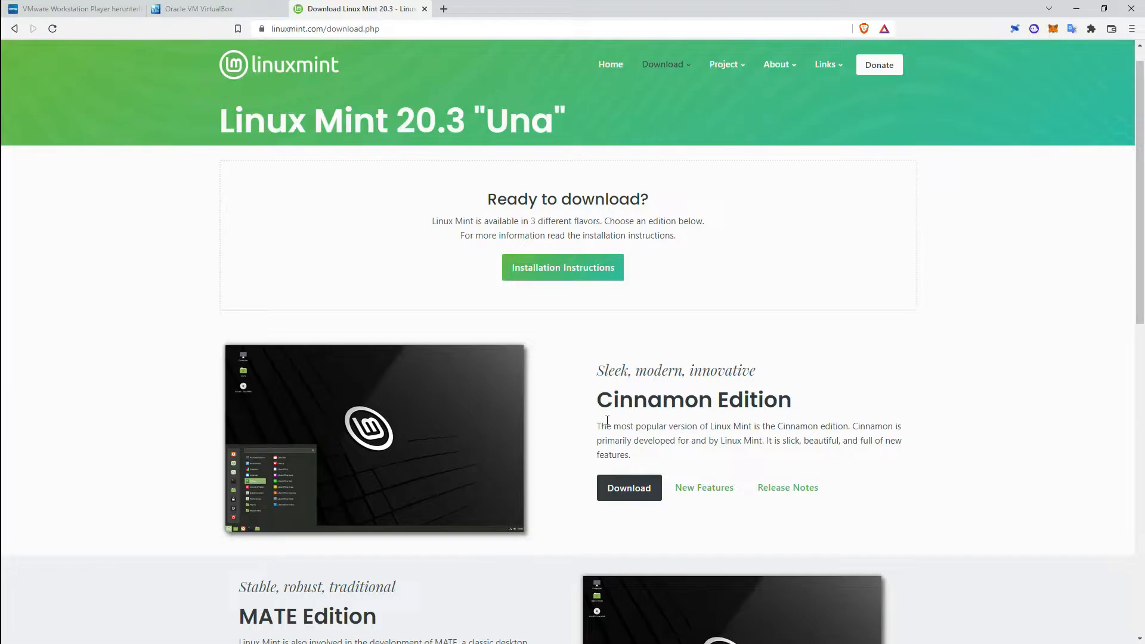
{"action": "left_click", "coordinate": [643, 491]}
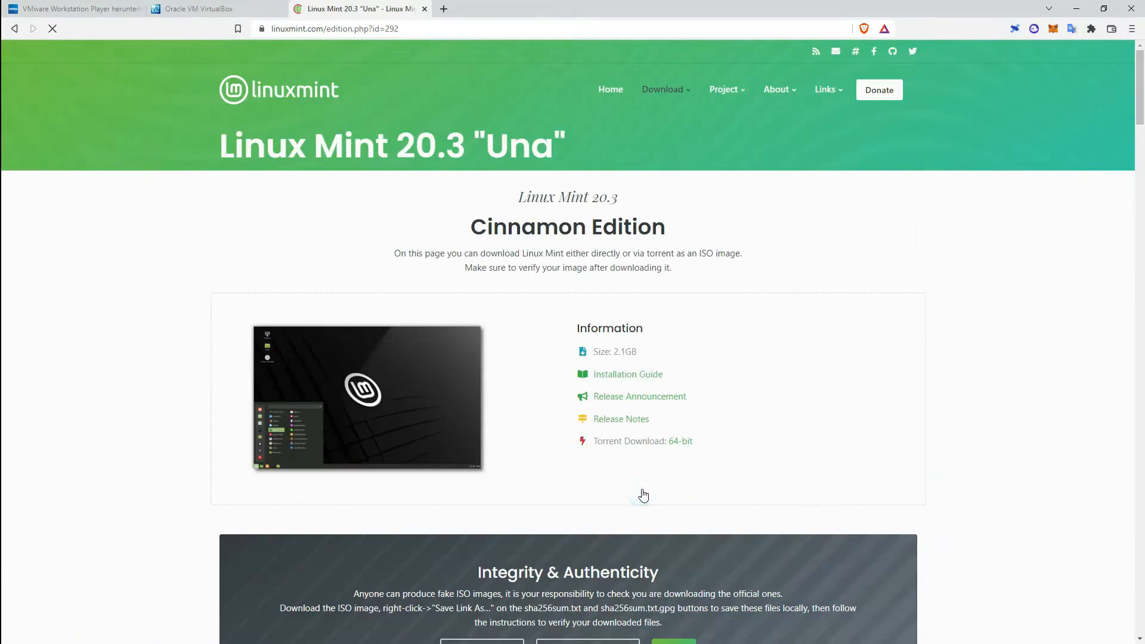
- Request the Cinnamon ISO from the Hochschule Esslingen mirror in Germany and cancel saving it
{"action": "scroll", "coordinate": [631, 426], "scroll_direction": "down", "scroll_amount": 6}
{"action": "scroll", "coordinate": [631, 426], "scroll_direction": "up", "scroll_amount": 3}
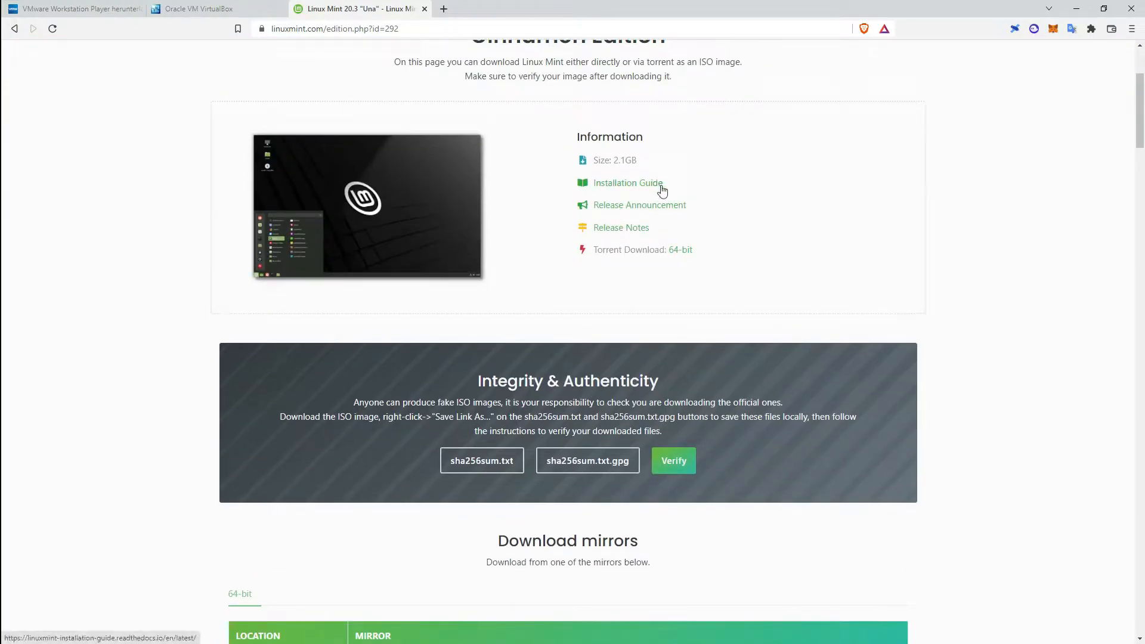
{"action": "scroll", "coordinate": [580, 266], "scroll_direction": "down", "scroll_amount": 9}
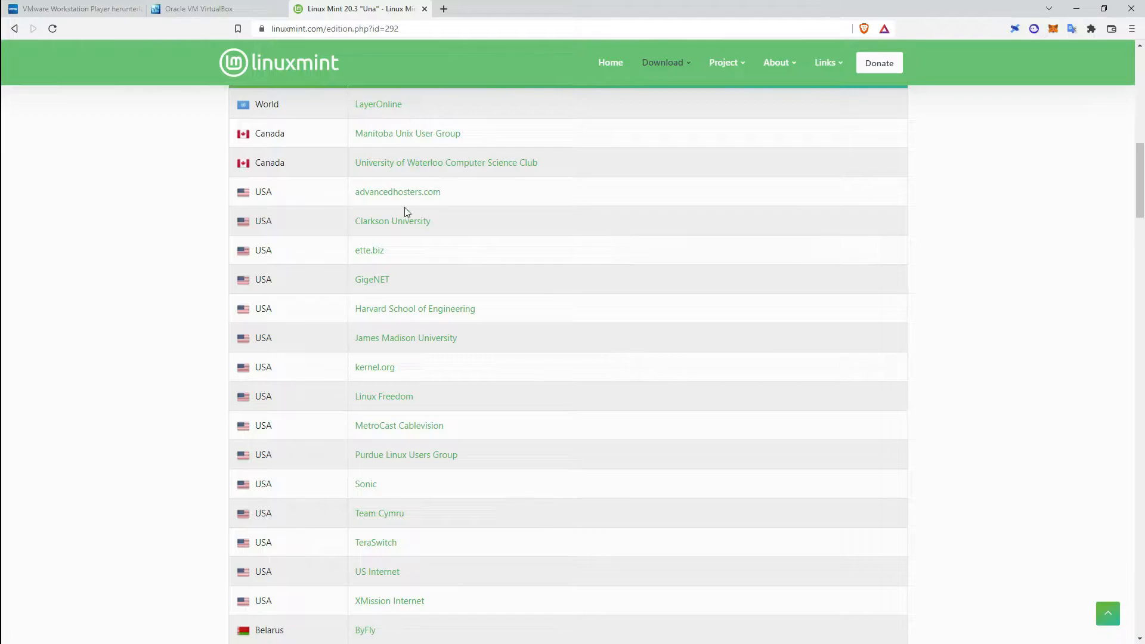
{"action": "scroll", "coordinate": [374, 217], "scroll_direction": "down", "scroll_amount": 9}
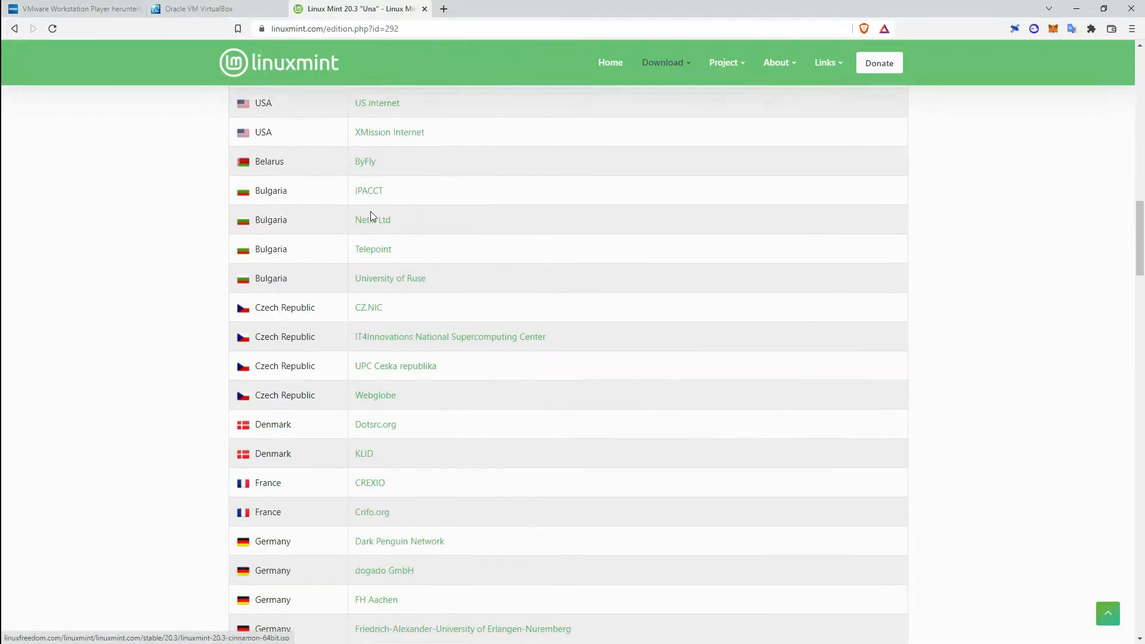
{"action": "scroll", "coordinate": [370, 189], "scroll_direction": "down", "scroll_amount": 3}
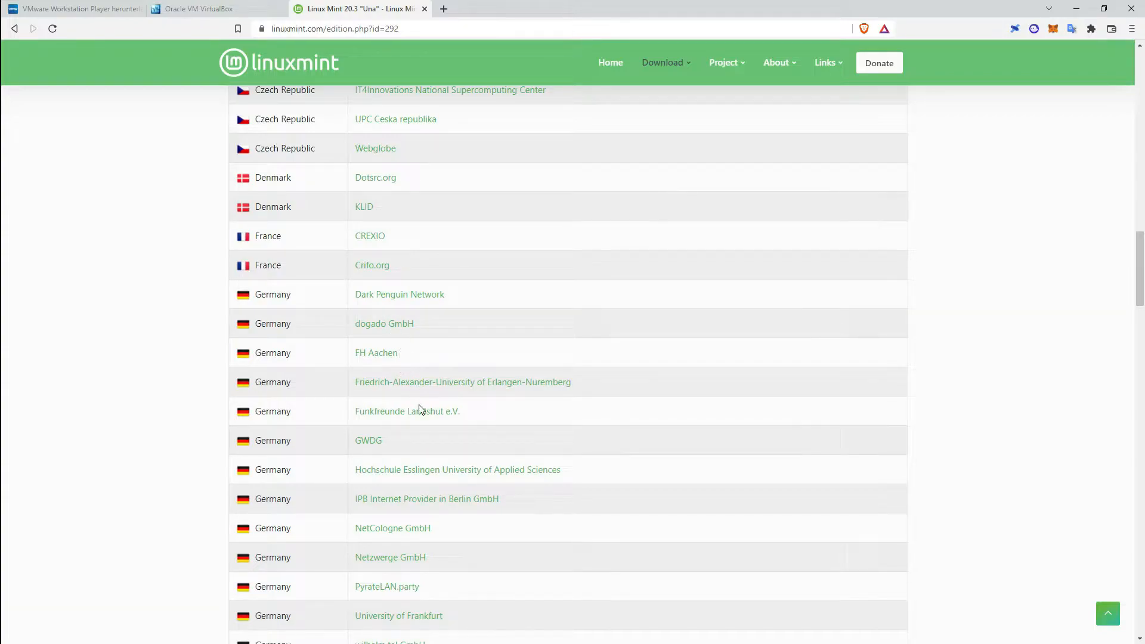
{"action": "scroll", "coordinate": [435, 464], "scroll_direction": "down", "scroll_amount": 3}
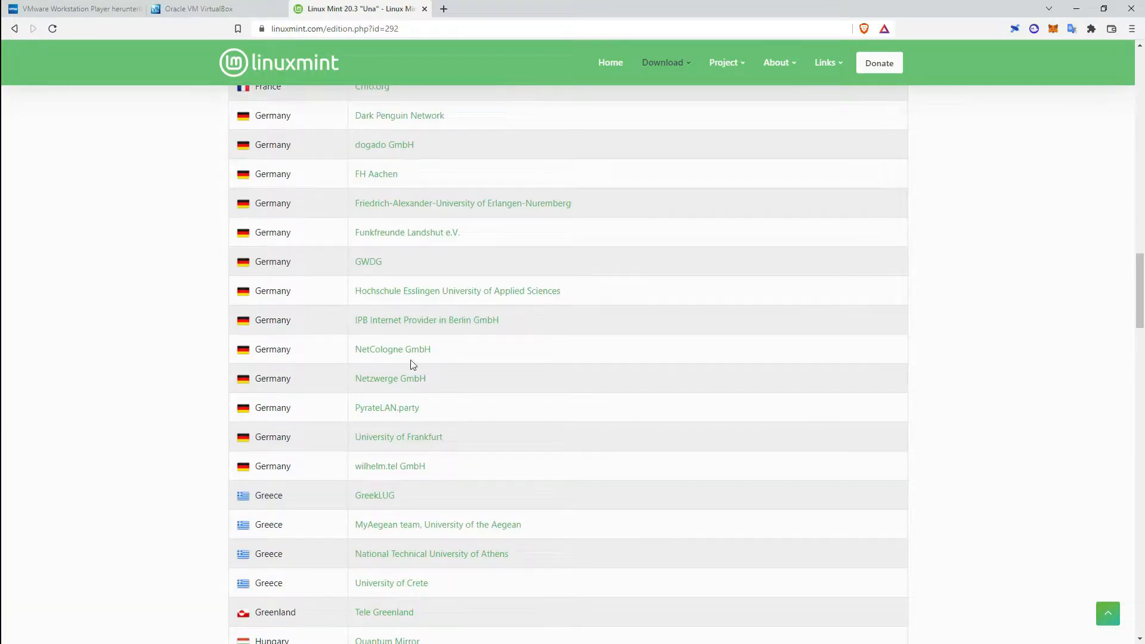
{"action": "left_click", "coordinate": [433, 297]}
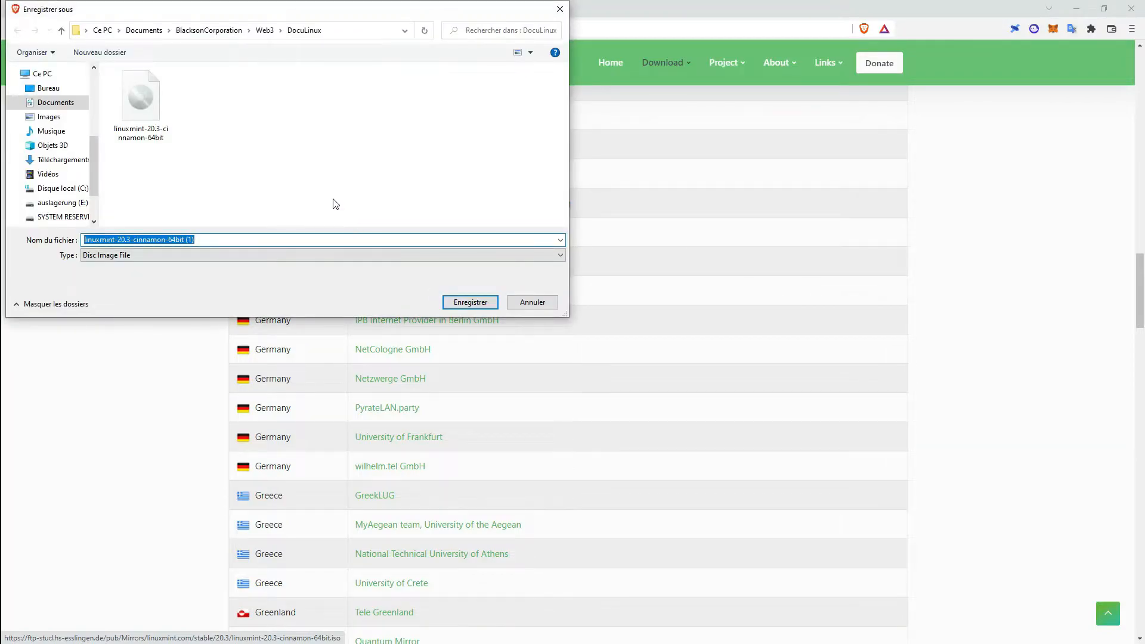
{"action": "left_click", "coordinate": [533, 303]}
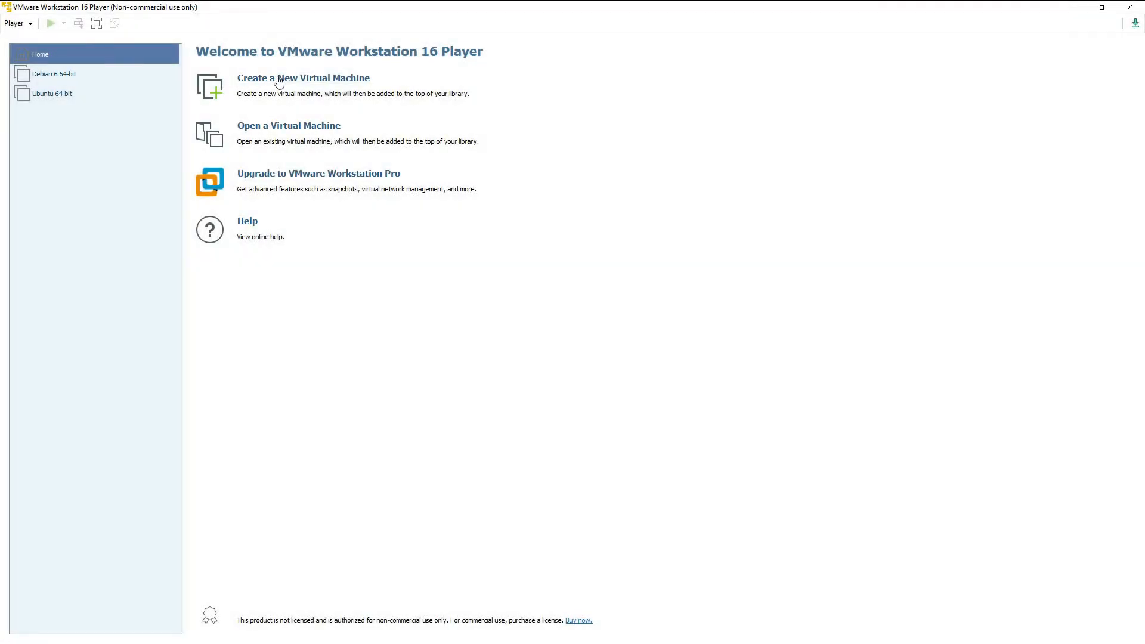
- In VMware Workstation Player, start a new virtual machine with linuxmint-20.3-cinnamon-64bit as the installer disc image
{"action": "left_click", "coordinate": [279, 81]}
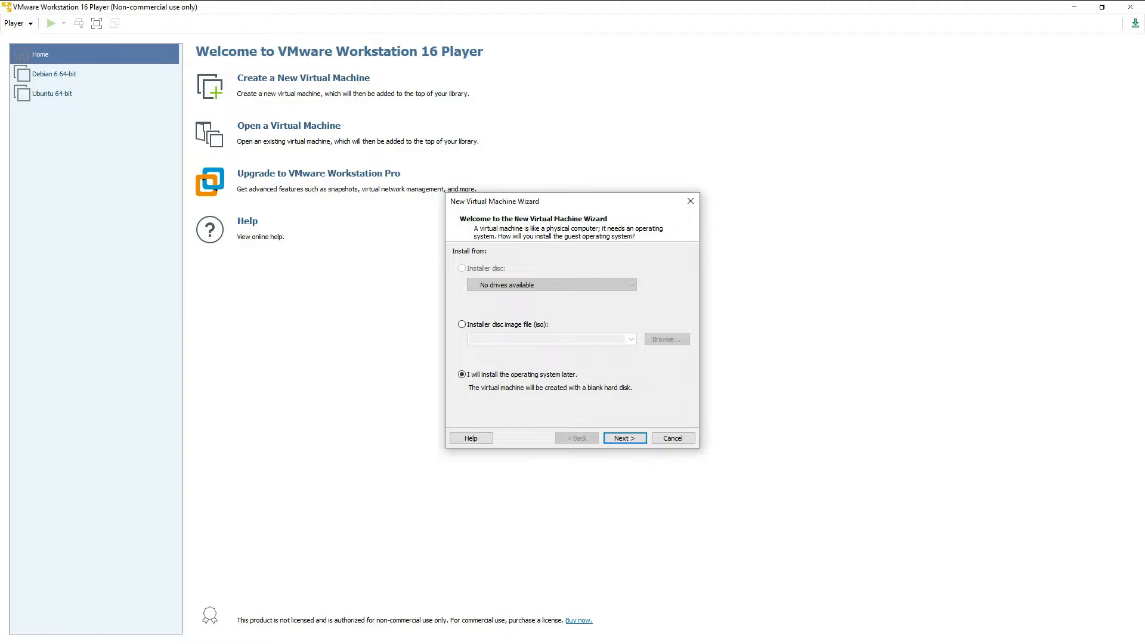
{"action": "left_click", "coordinate": [532, 321]}
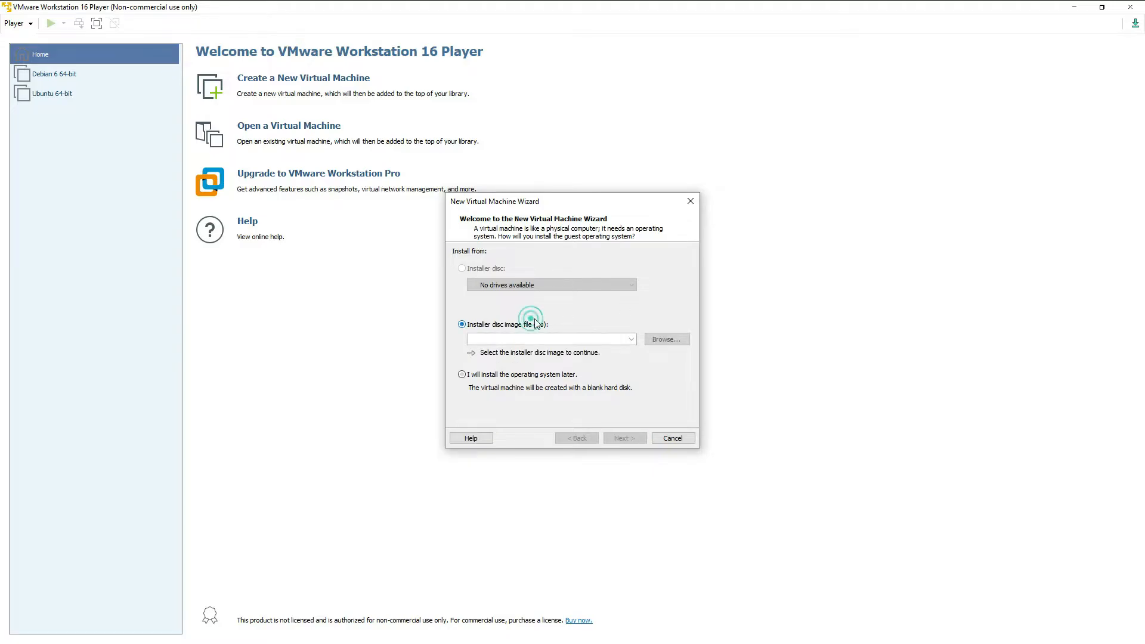
{"action": "left_click", "coordinate": [653, 340]}
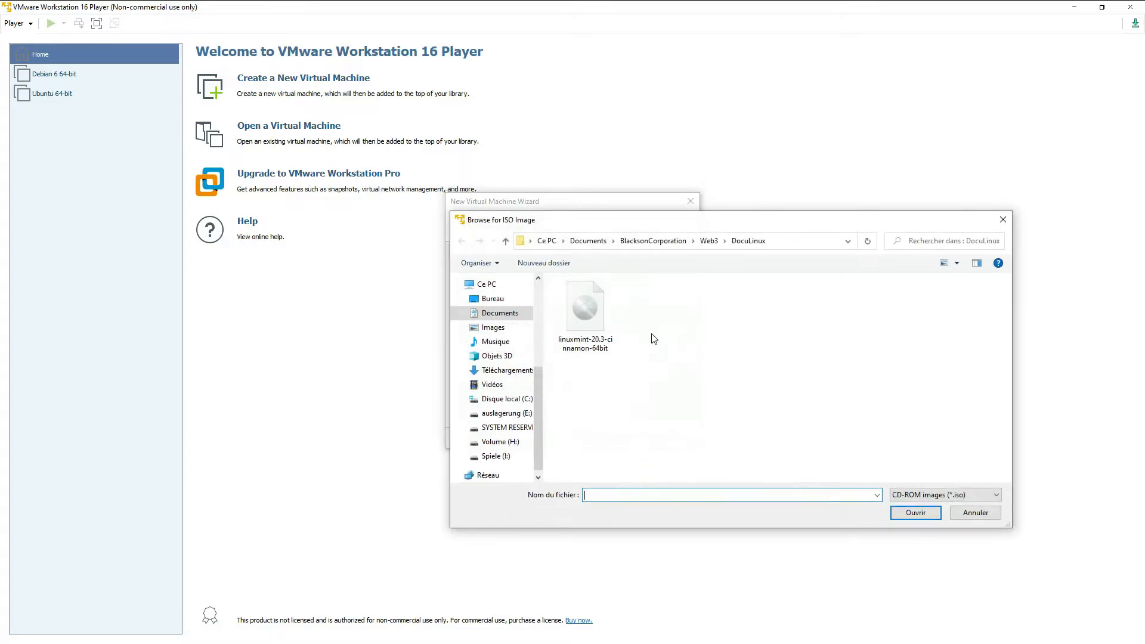
{"action": "double_click", "coordinate": [593, 322]}
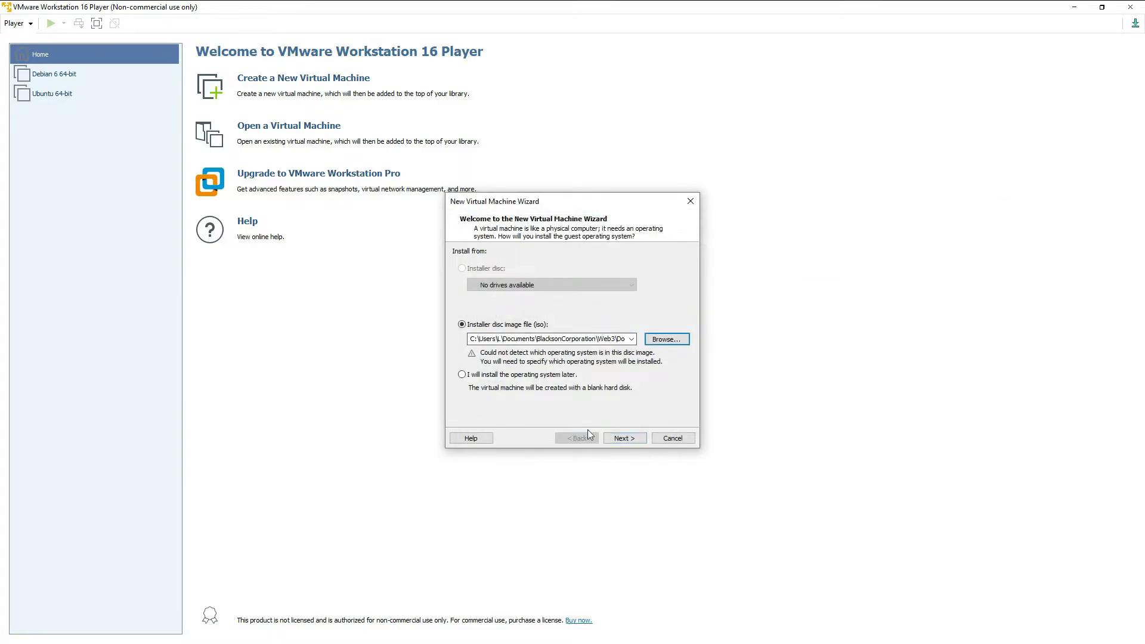
{"action": "left_click", "coordinate": [620, 439]}
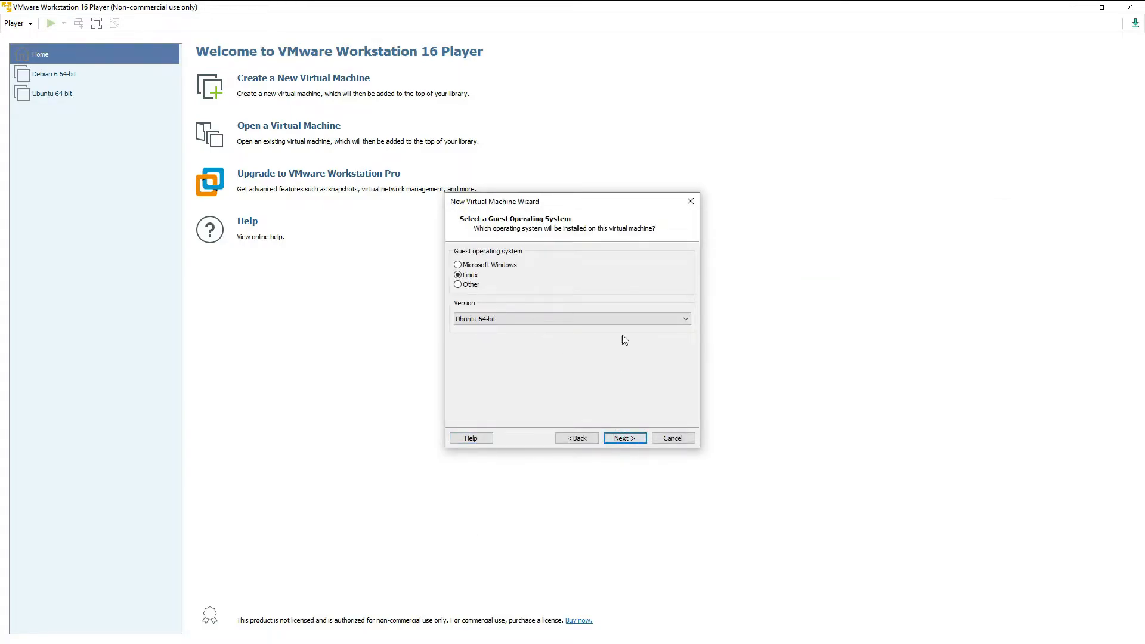
- Look through the Linux version list and choose Ubuntu 64-bit as the guest operating system
{"action": "left_click", "coordinate": [560, 320]}
{"action": "scroll", "coordinate": [596, 417], "scroll_direction": "down", "scroll_amount": 3}
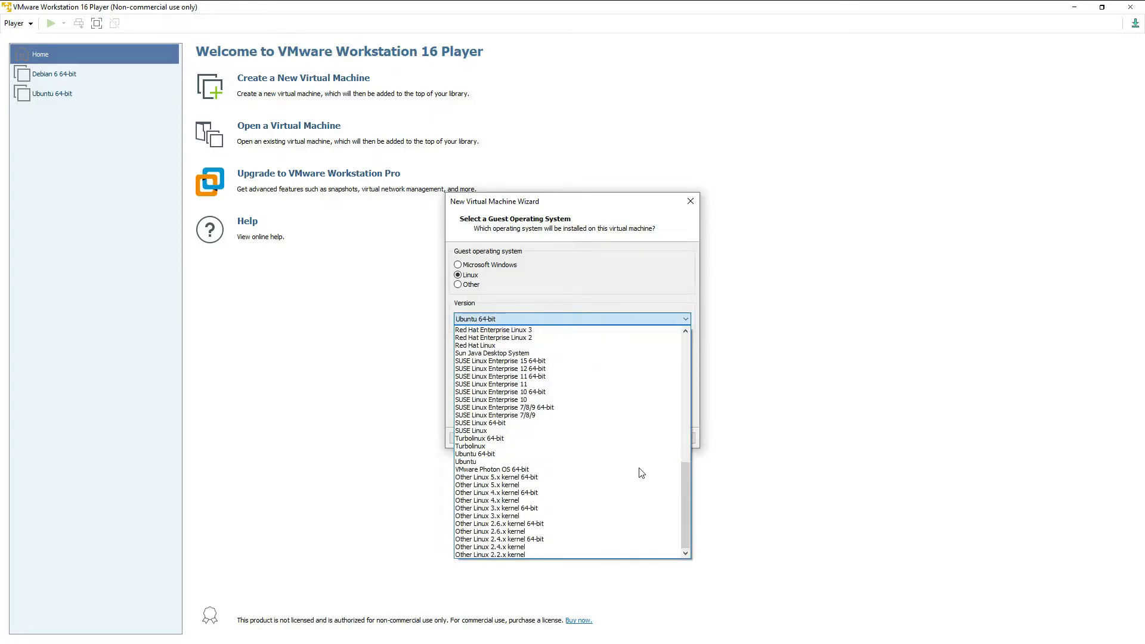
{"action": "left_click_drag", "start_coordinate": [689, 498], "coordinate": [652, 513]}
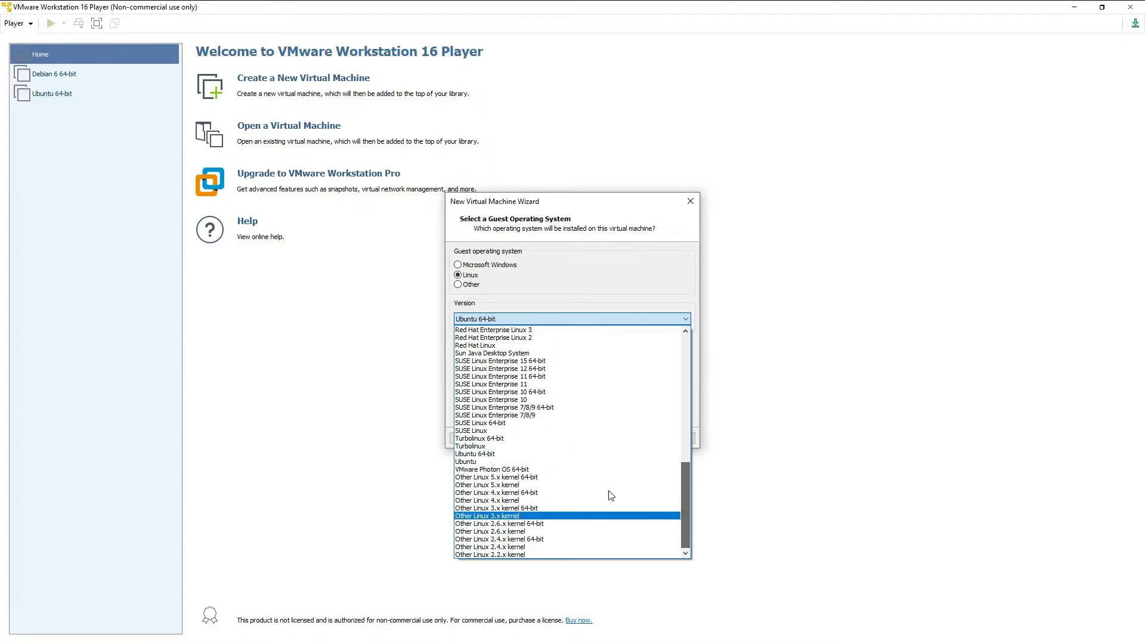
{"action": "left_click", "coordinate": [511, 457]}
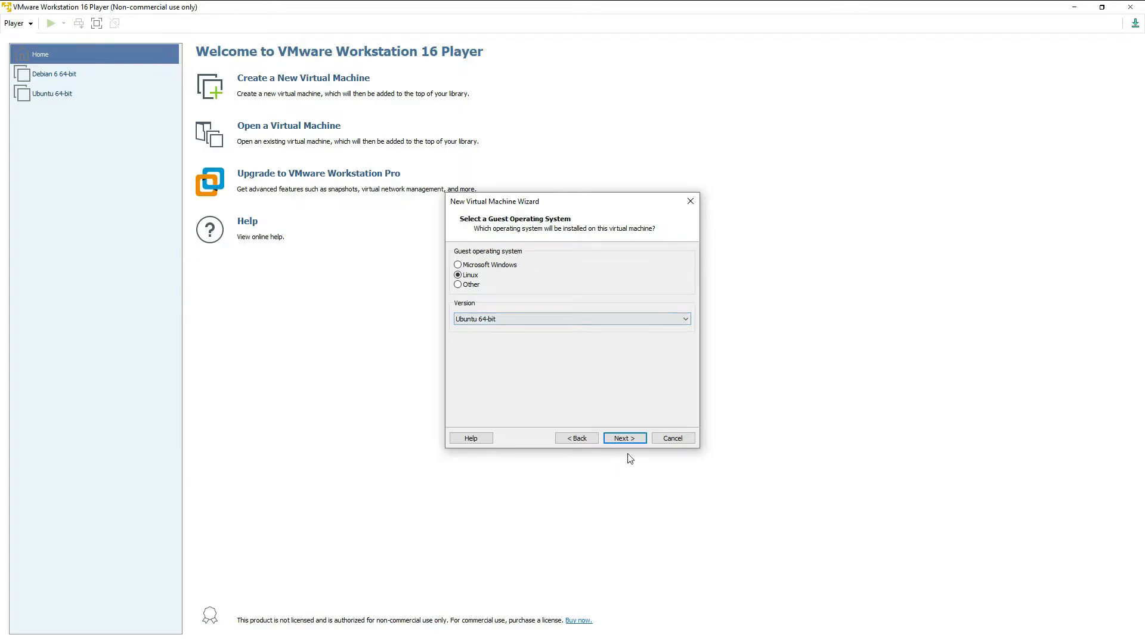
{"action": "left_click", "coordinate": [624, 439]}
- Name the virtual machine UbuntuTutorial
{"action": "left_click", "coordinate": [483, 267]}
{"action": "key", "text": "Delete"}
{"action": "key", "text": "Delete"}
{"action": "key", "text": "Delete"}
{"action": "key", "text": "Delete"}
{"action": "key", "text": "Delete"}
{"action": "key", "text": "Delete"}
{"action": "type", "text": "Tuto"}
{"action": "type", "text": "rie"}
{"action": "key", "text": "BackSpace"}
{"action": "key", "text": "BackSpace"}
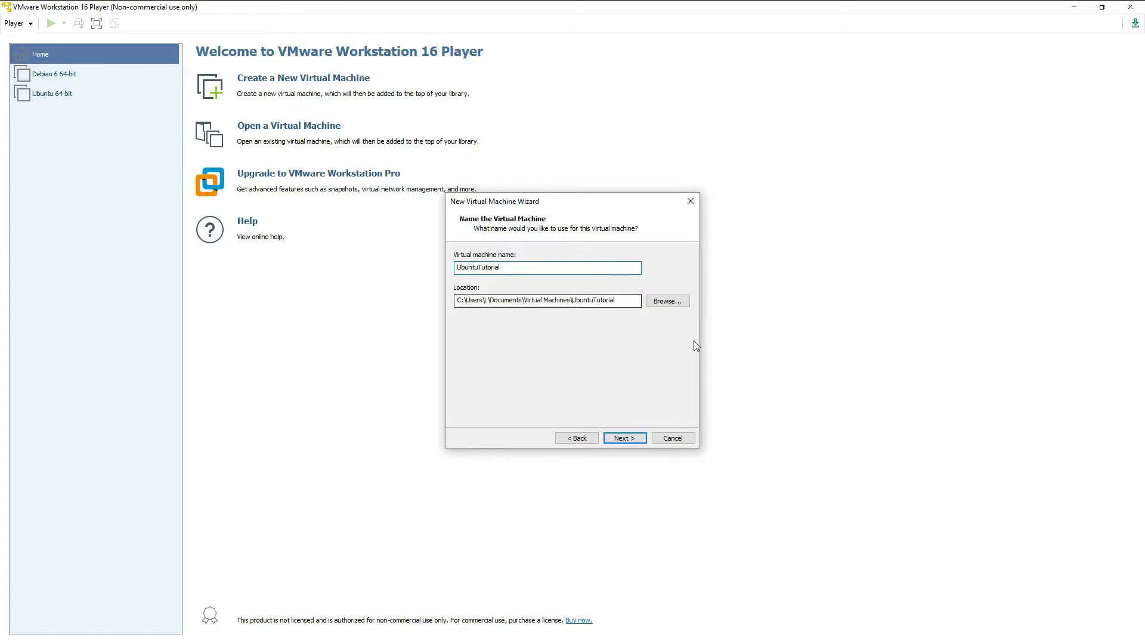
- Set the virtual machine's location to Documents\BlacksonCorporation\Web3 and its maximum disk size to 20 GB
{"action": "left_click", "coordinate": [668, 301]}
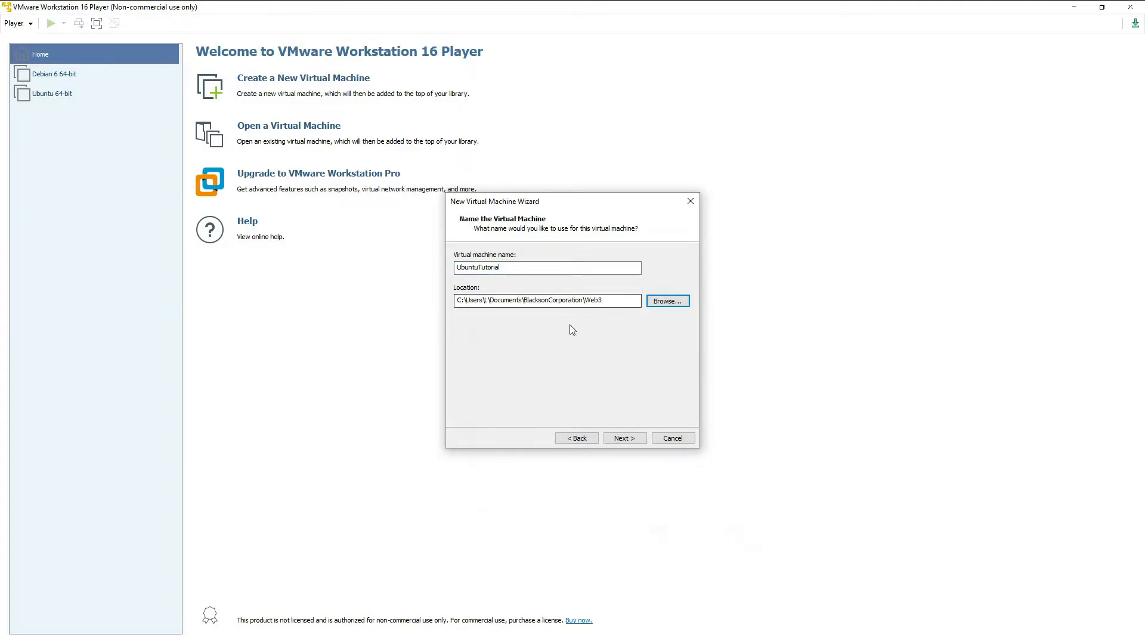
{"action": "left_click", "coordinate": [617, 439]}
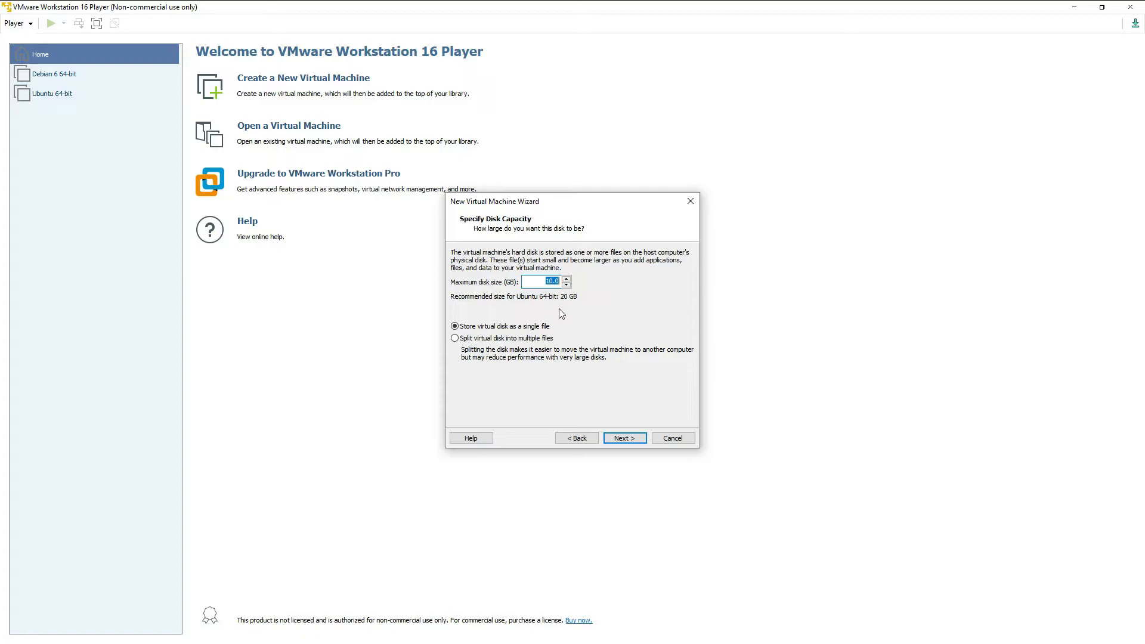
{"action": "type", "text": "20"}
{"action": "left_click", "coordinate": [631, 440]}
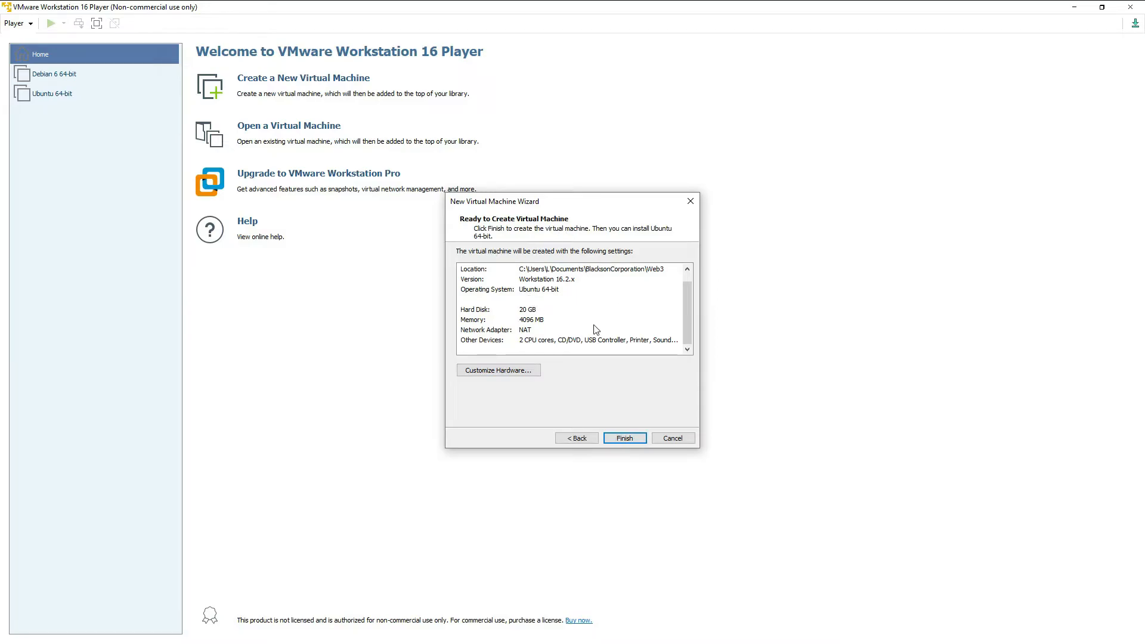
- Customize the new virtual machine's hardware, setting the number of processor cores to 3
{"action": "left_click", "coordinate": [513, 371]}
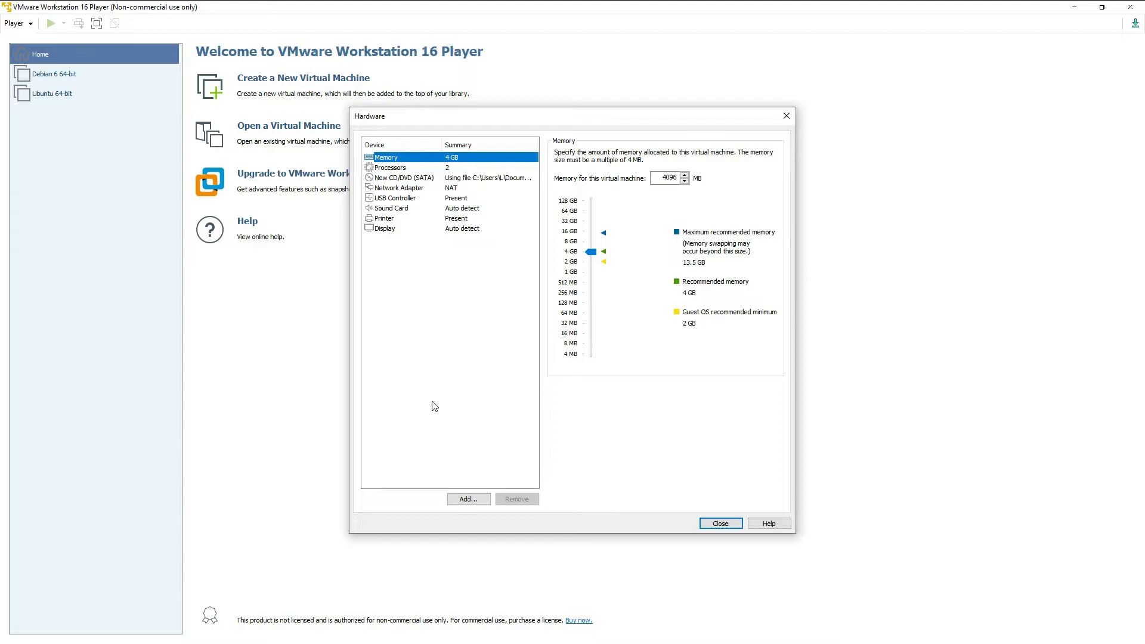
{"action": "left_click", "coordinate": [473, 169]}
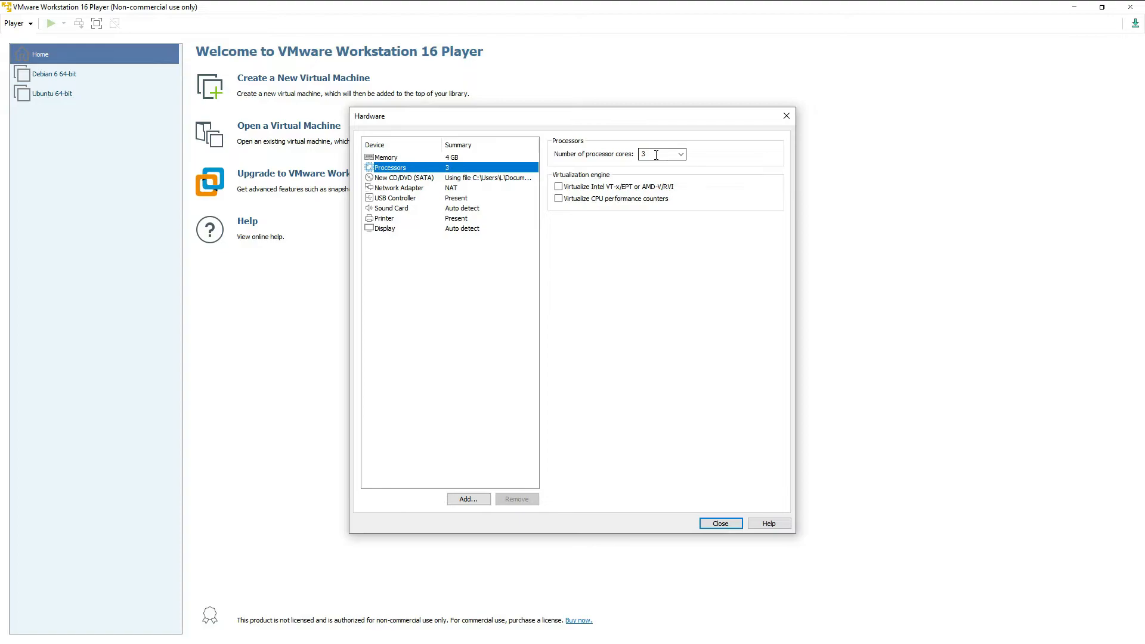
- Configure the USB controller to show all USB input devices and not share Bluetooth devices with the virtual machine
{"action": "left_click", "coordinate": [481, 189]}
{"action": "left_click", "coordinate": [491, 207]}
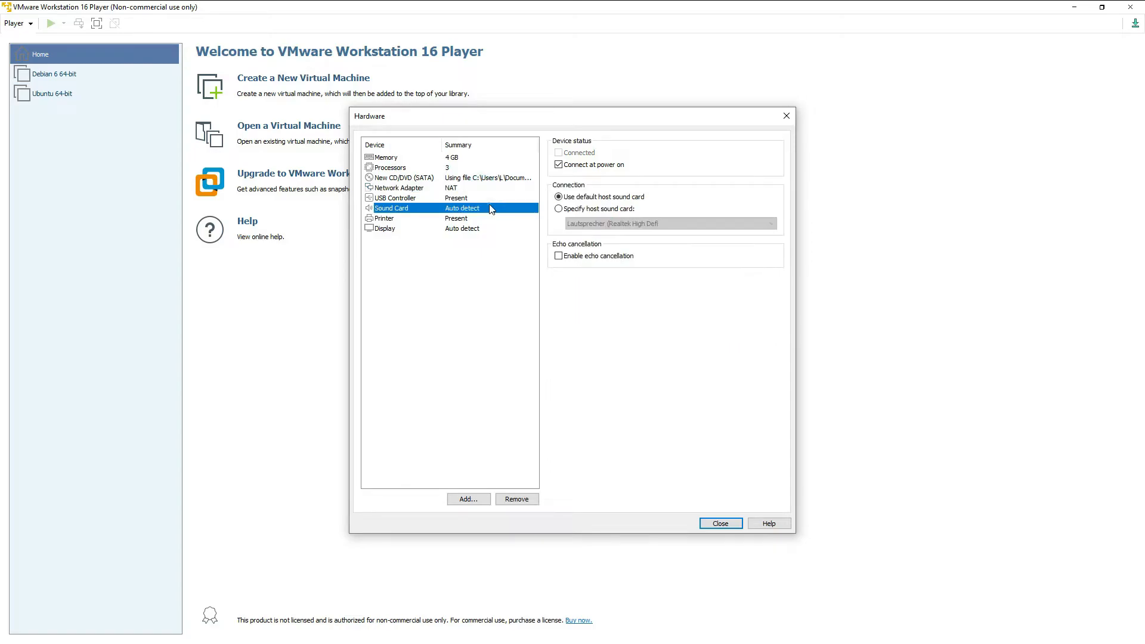
{"action": "left_click", "coordinate": [482, 197]}
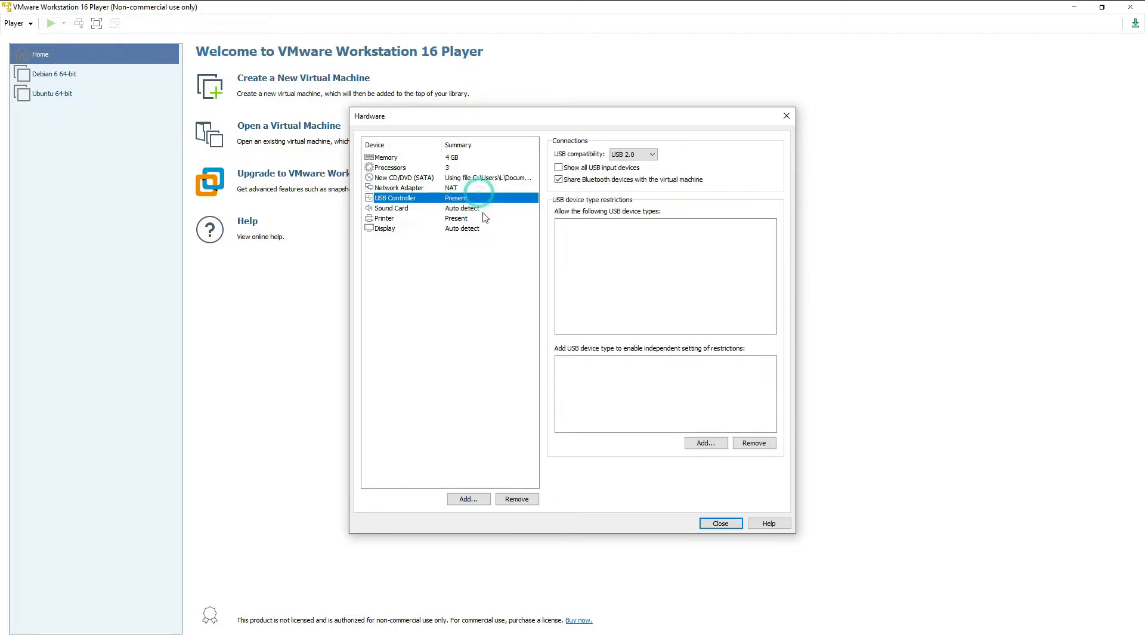
{"action": "left_click", "coordinate": [485, 217]}
{"action": "left_click", "coordinate": [482, 200]}
{"action": "left_click", "coordinate": [559, 168]}
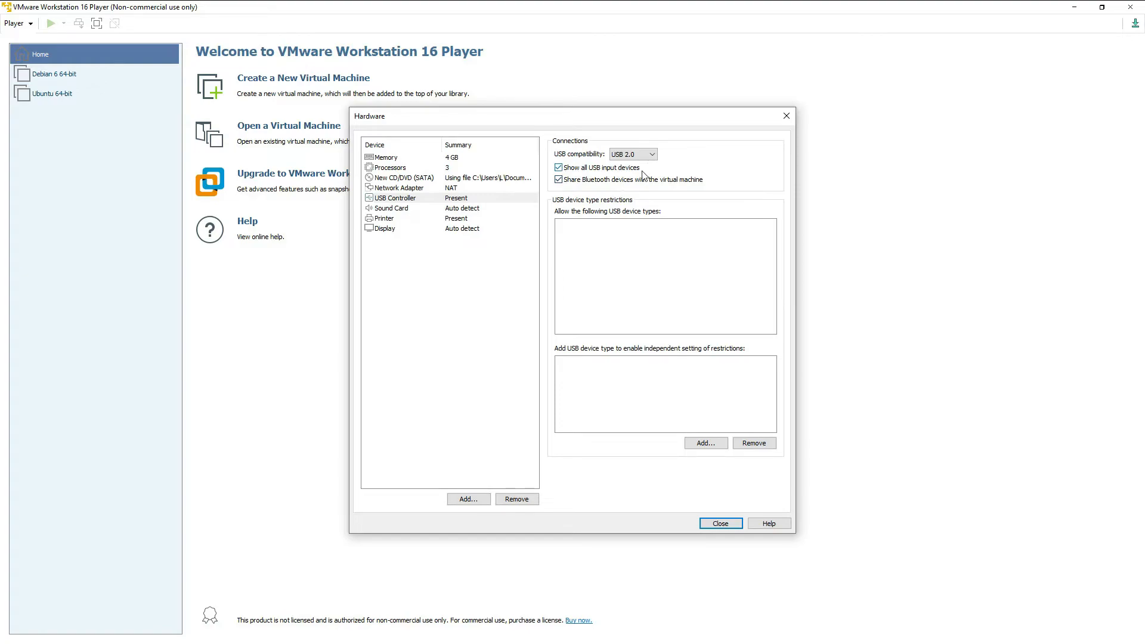
{"action": "left_click", "coordinate": [601, 181]}
- Set the network adapter not to connect at power on
{"action": "left_click", "coordinate": [457, 178]}
{"action": "left_click", "coordinate": [457, 187]}
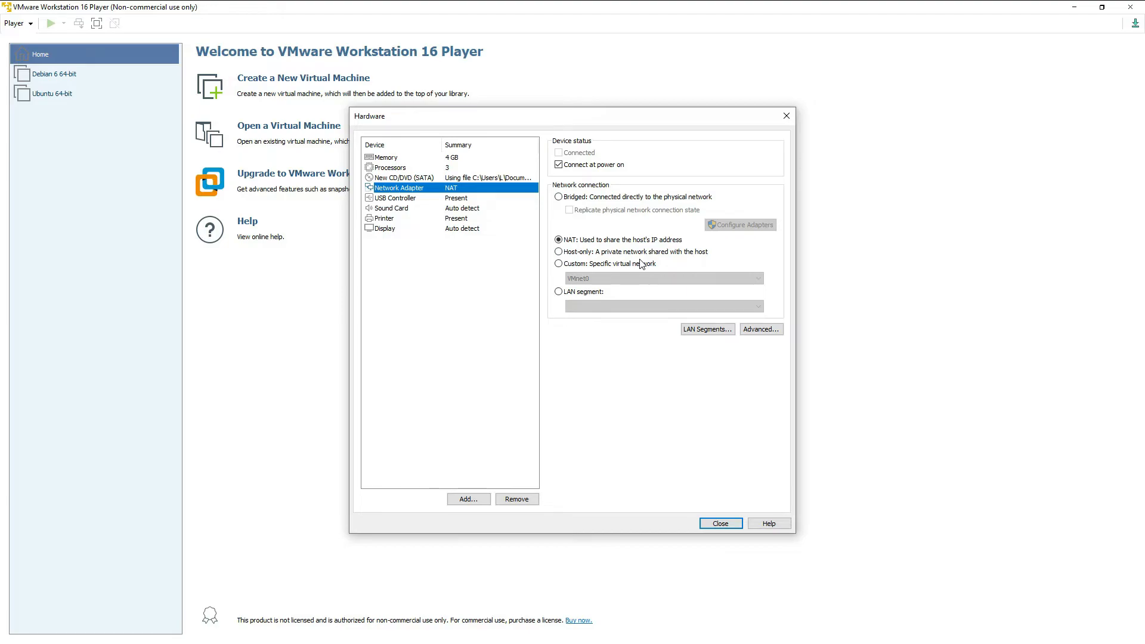
{"action": "left_click", "coordinate": [561, 166]}
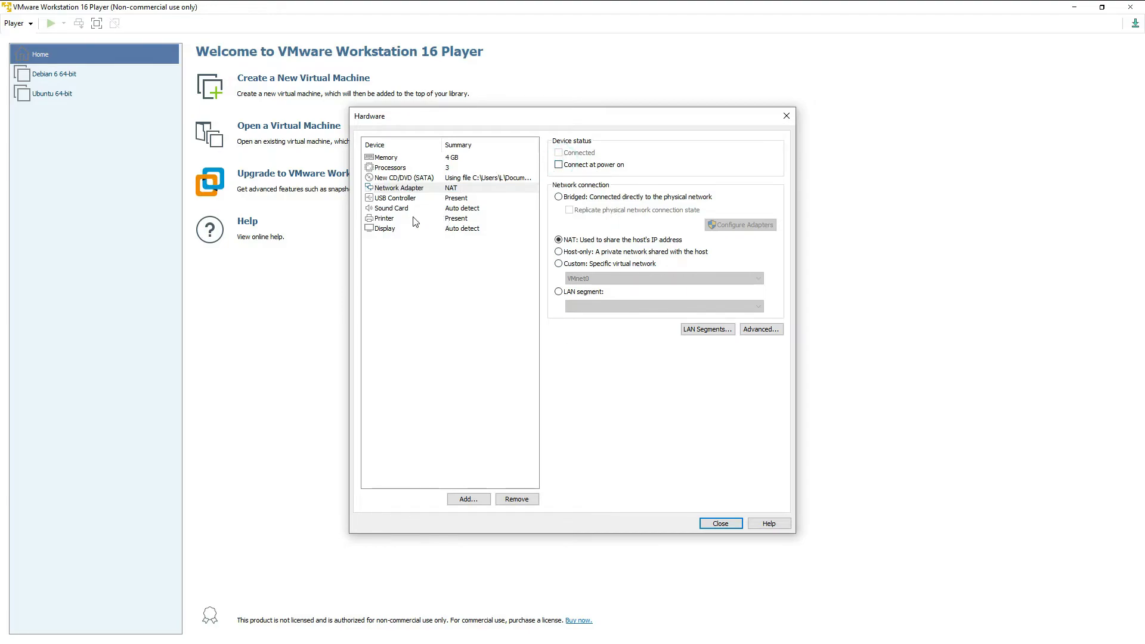
- Review the sound card and printer settings, turn off 3D graphics acceleration for the display, and close the hardware settings
{"action": "left_click", "coordinate": [467, 208]}
{"action": "left_click", "coordinate": [461, 228]}
{"action": "left_click", "coordinate": [460, 218]}
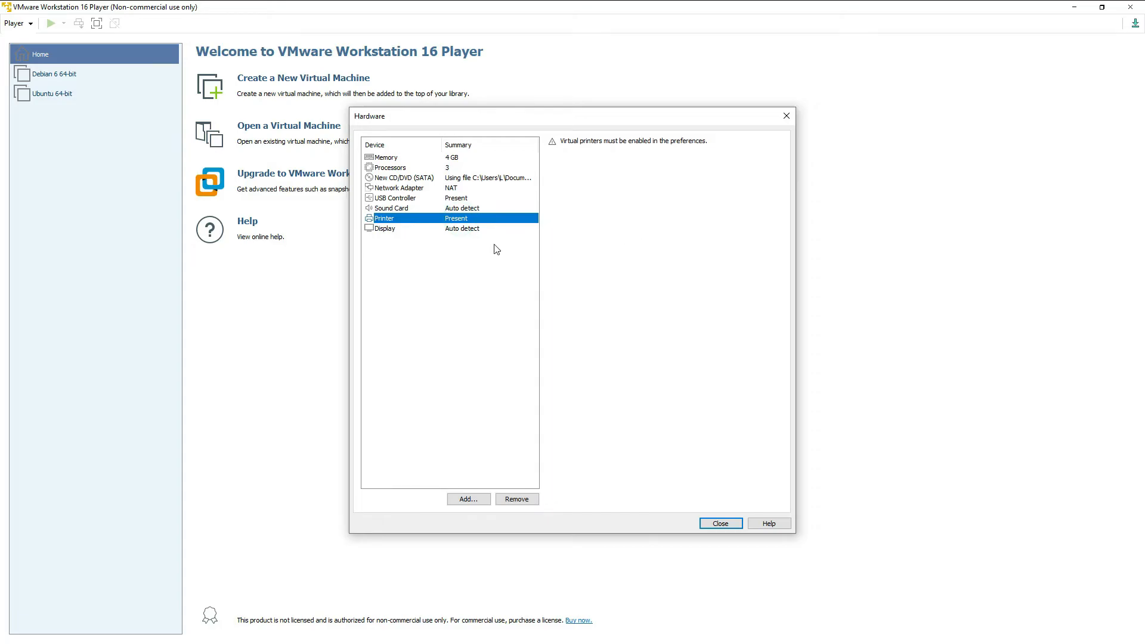
{"action": "left_click", "coordinate": [477, 230]}
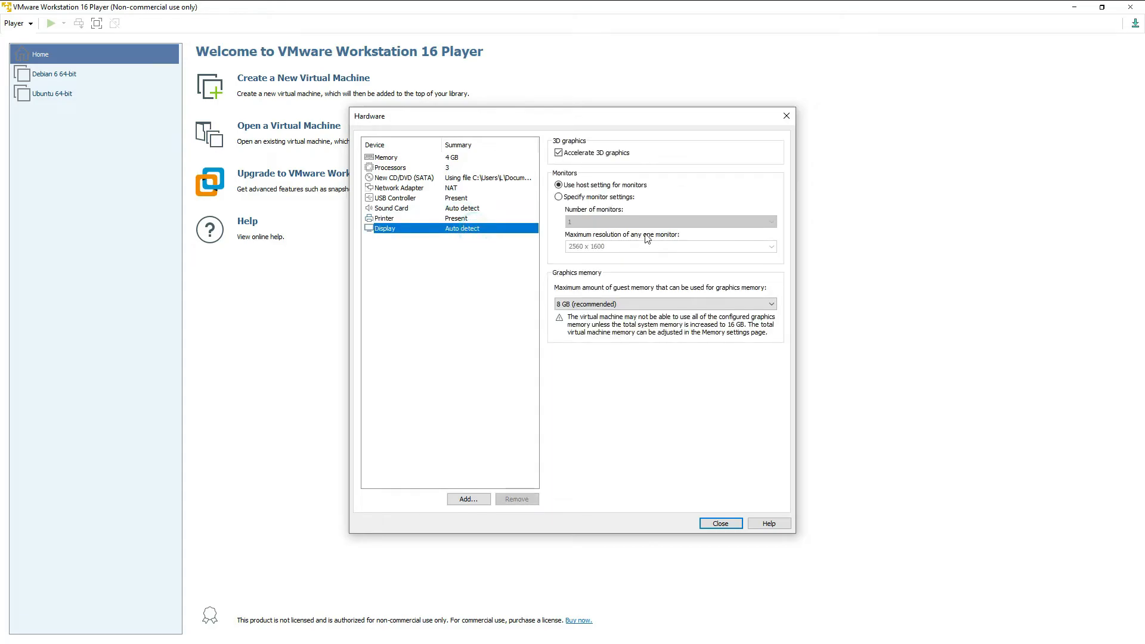
{"action": "left_click", "coordinate": [578, 155]}
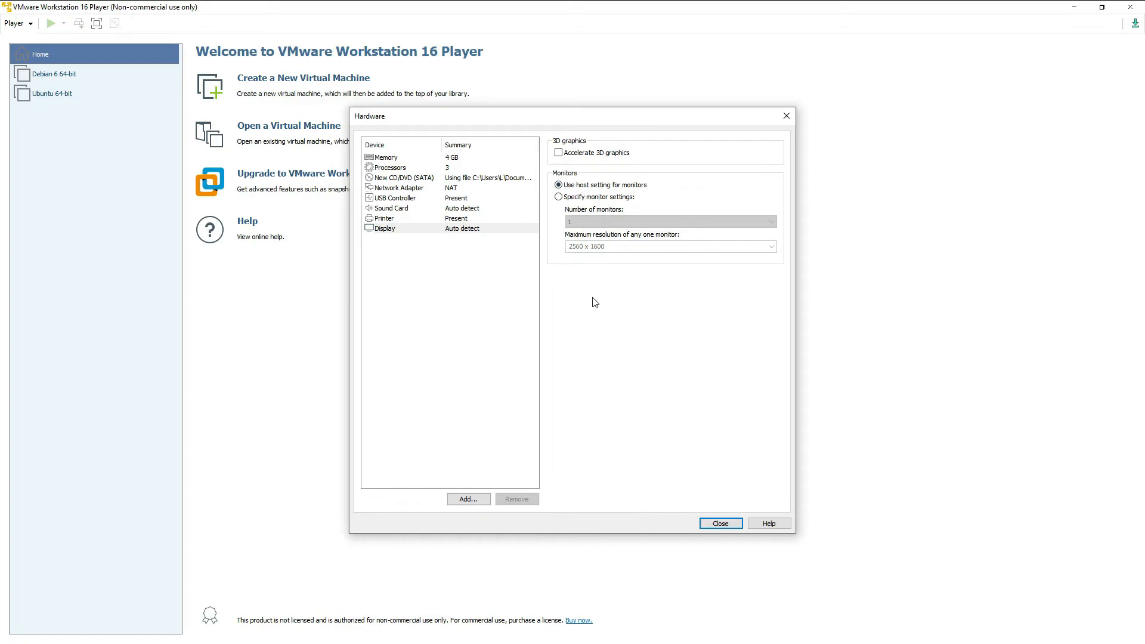
{"action": "left_click", "coordinate": [728, 523]}
- Finish creating the UbuntuTutorial virtual machine and power it on to start Linux Mint
{"action": "left_click", "coordinate": [609, 439]}
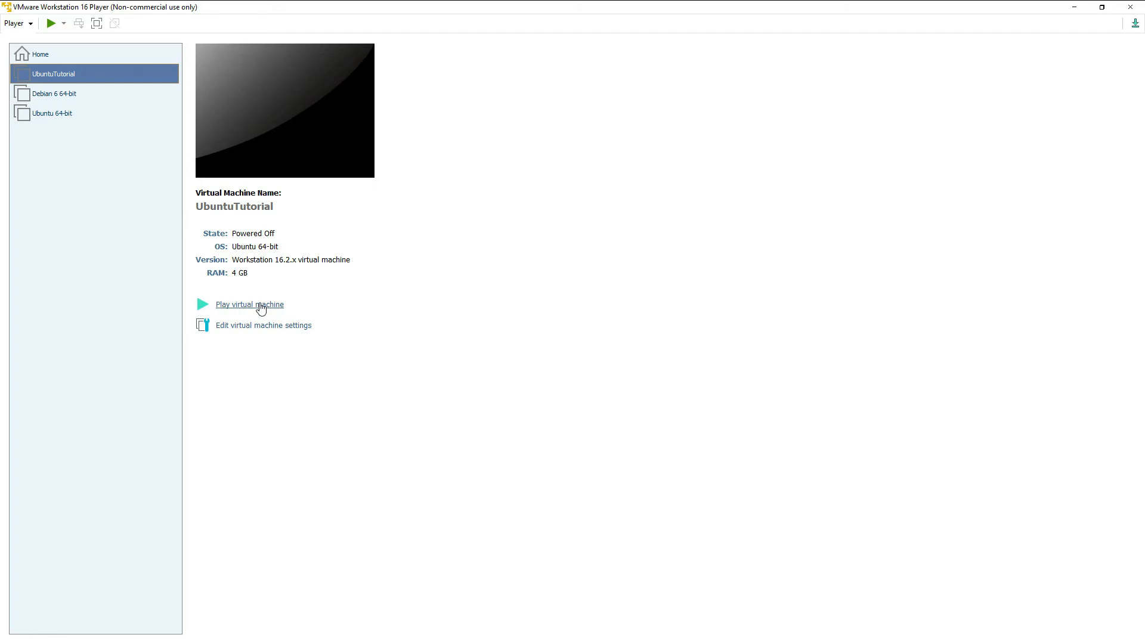
{"action": "left_click", "coordinate": [261, 306]}
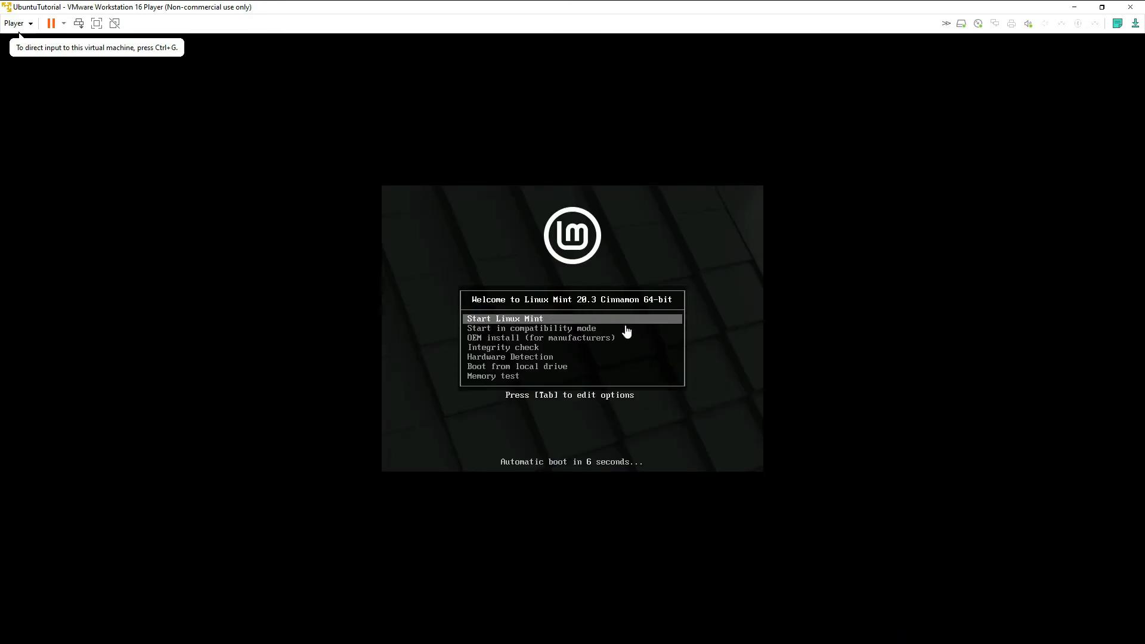
{"action": "left_click", "coordinate": [541, 323]}
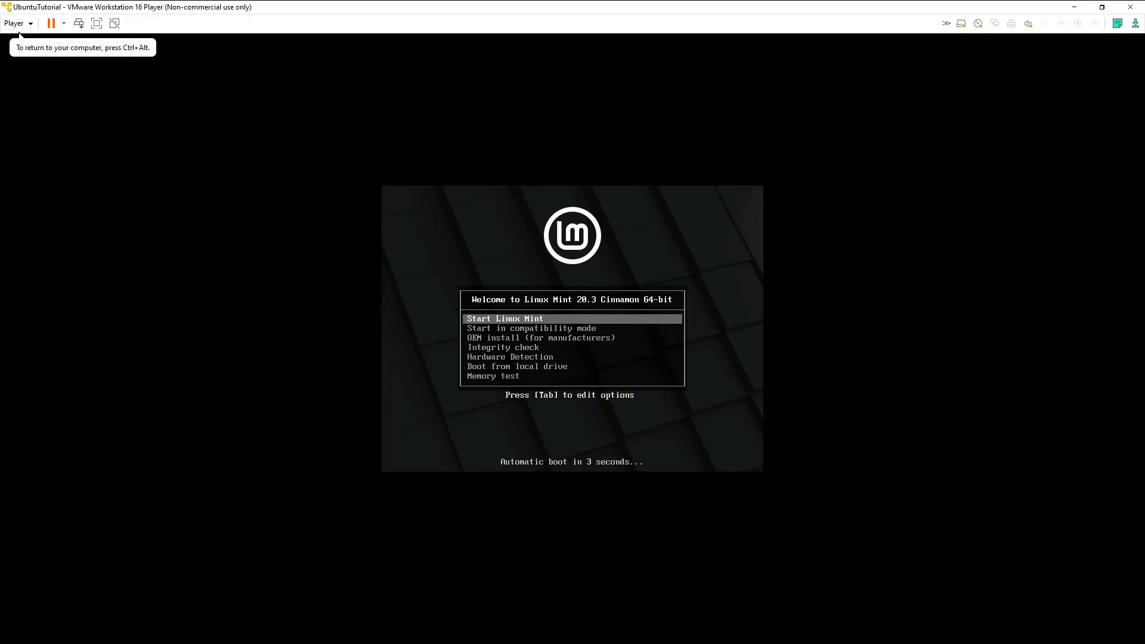